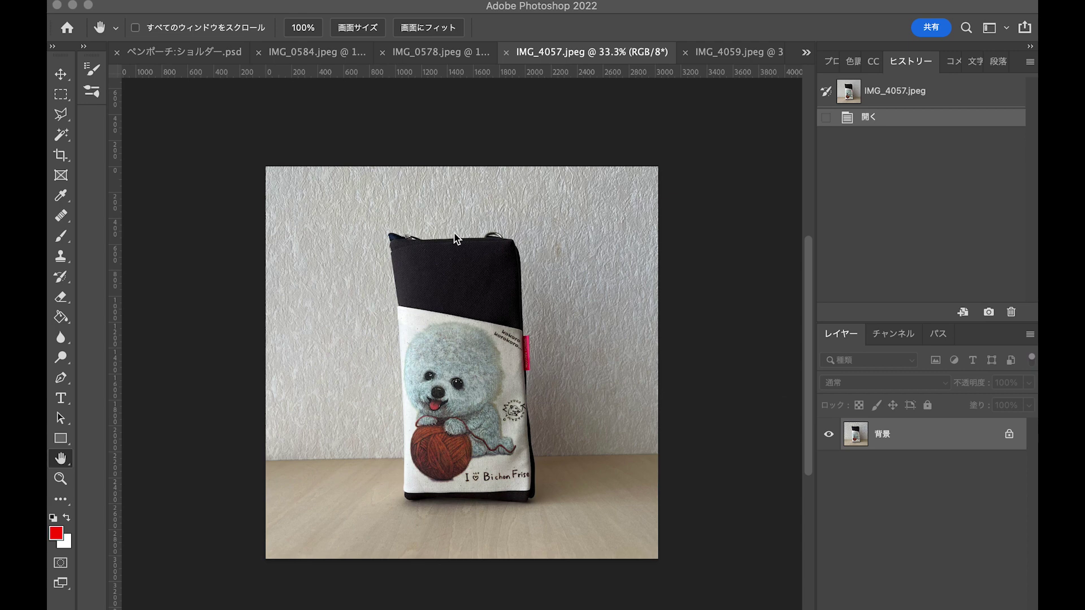
Glance at the IMG_4059.jpeg photo, return to IMG_4057.jpeg, and convert its locked background into an editable layer
{"action": "left_click", "coordinate": [726, 55]}
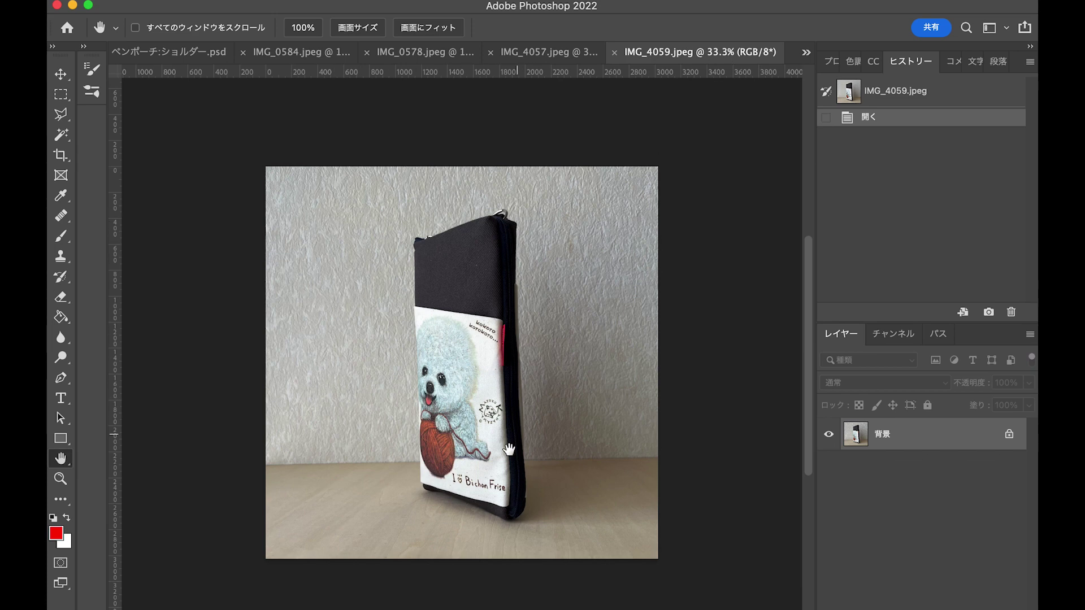
{"action": "left_click", "coordinate": [556, 53]}
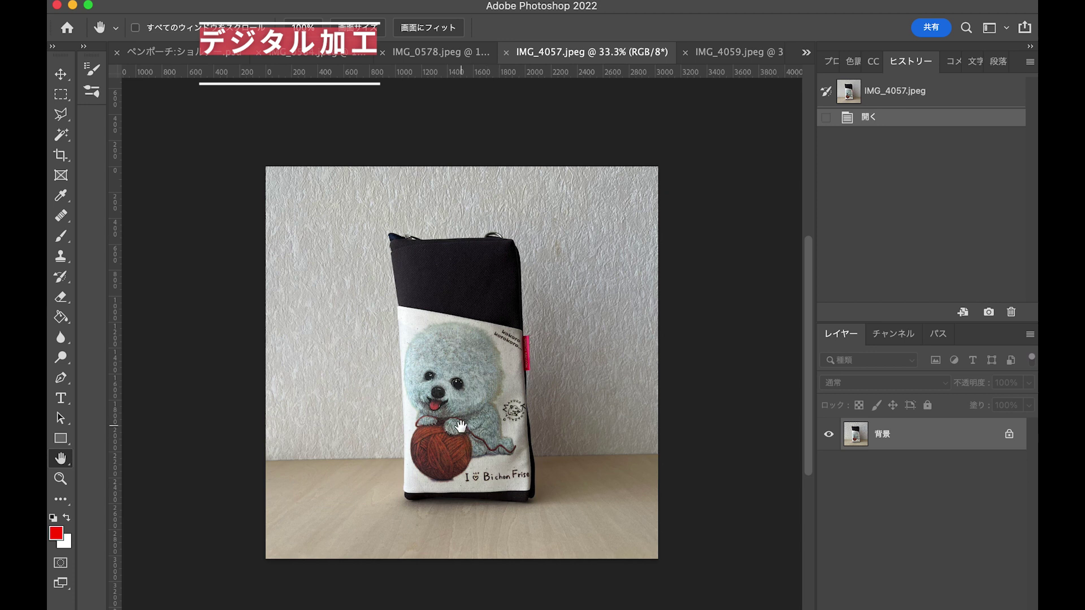
{"action": "double_click", "coordinate": [962, 438]}
{"action": "key", "text": "Return"}
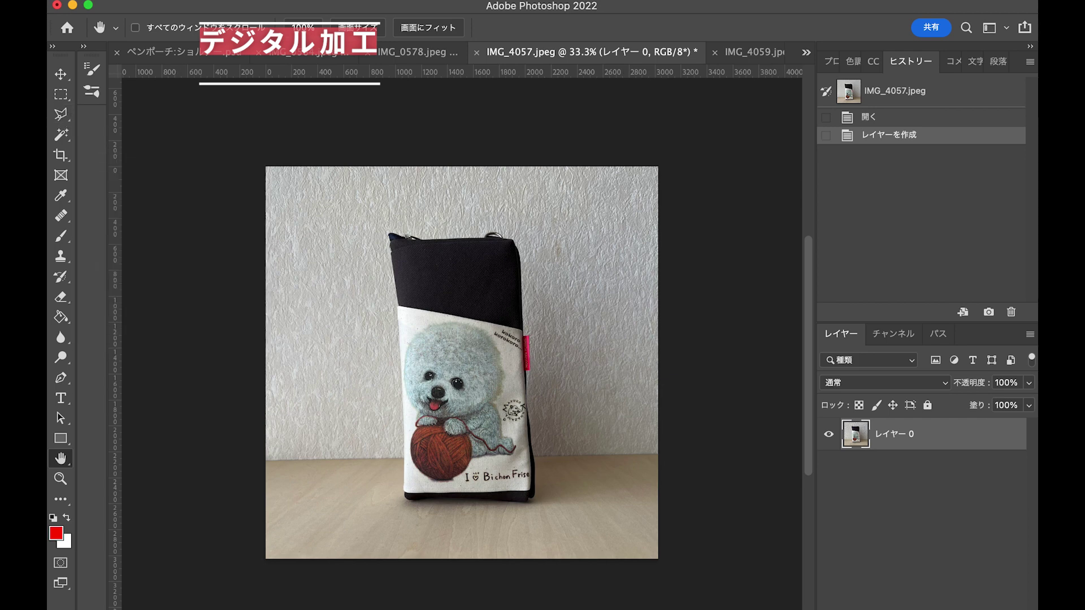
{"action": "left_click", "coordinate": [133, 0]}
{"action": "mouse_move", "coordinate": [271, 0]}
{"action": "mouse_move", "coordinate": [326, 0]}
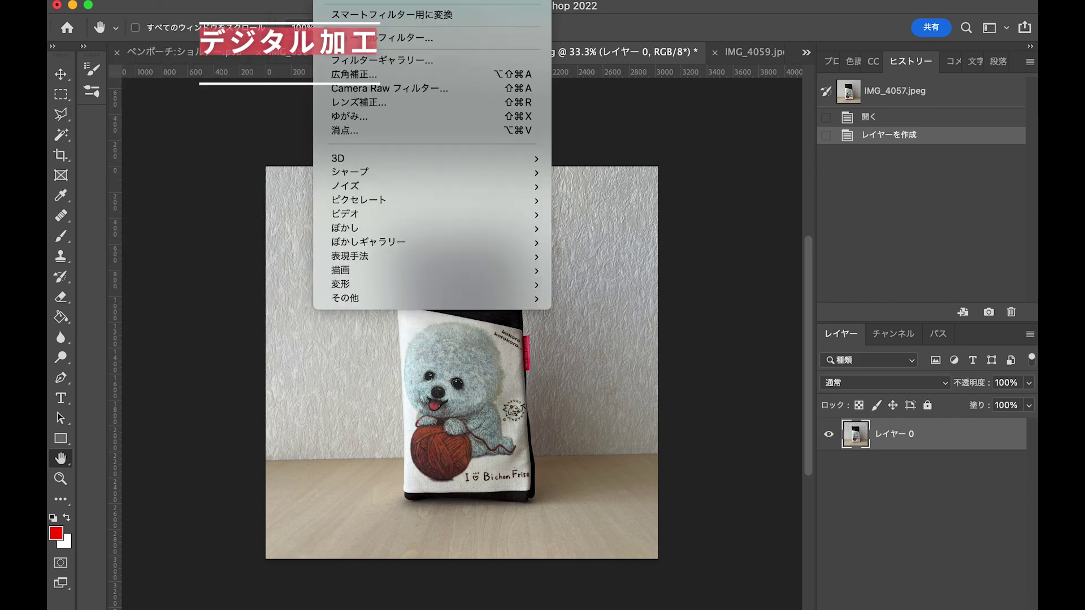
{"action": "left_click", "coordinate": [355, 117]}
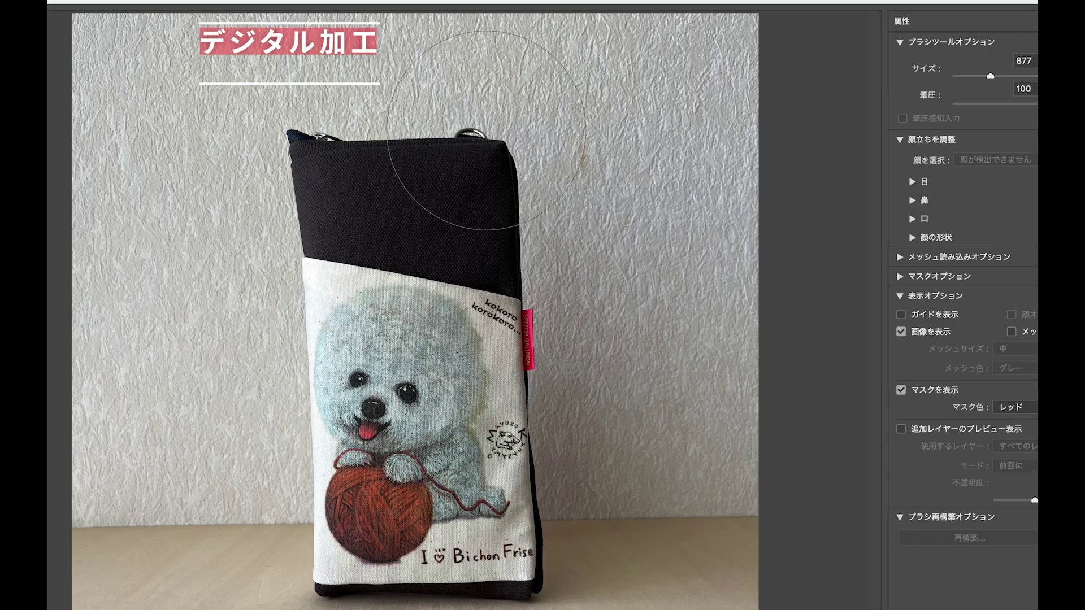
{"action": "key", "text": "Escape"}
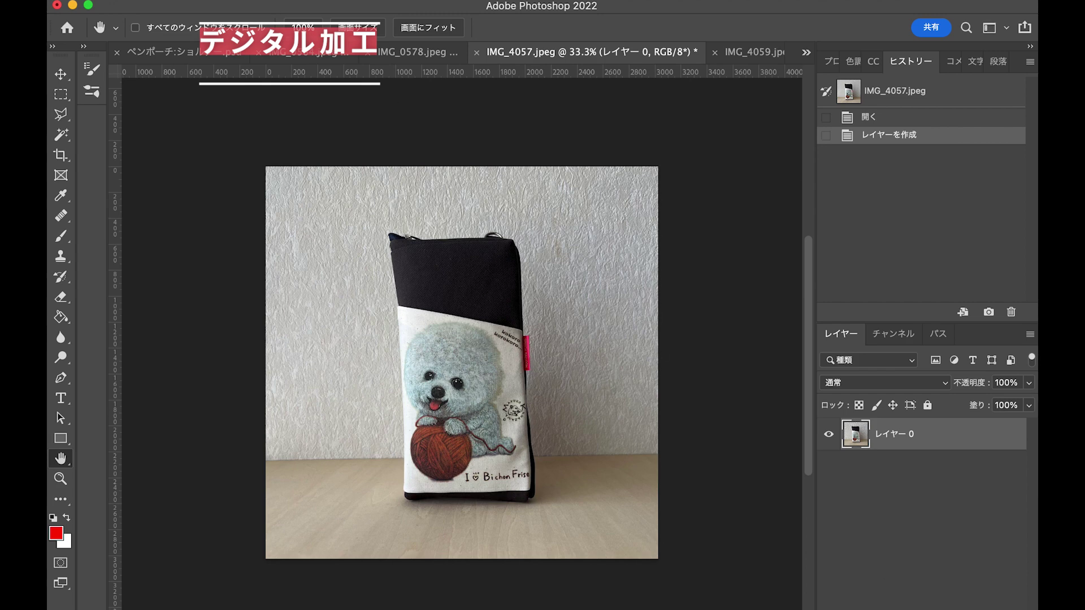
Distort the photo layer by pulling its upper-right corner outward and its upper-left corner upward to straighten the pouch, and apply it
{"action": "left_click", "coordinate": [101, 0]}
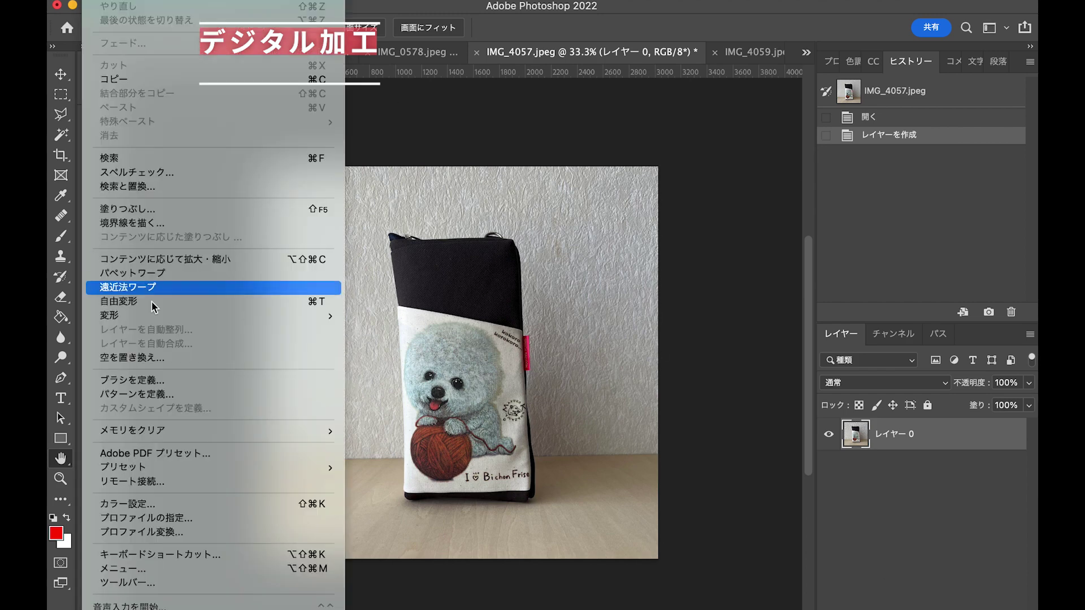
{"action": "mouse_move", "coordinate": [136, 315]}
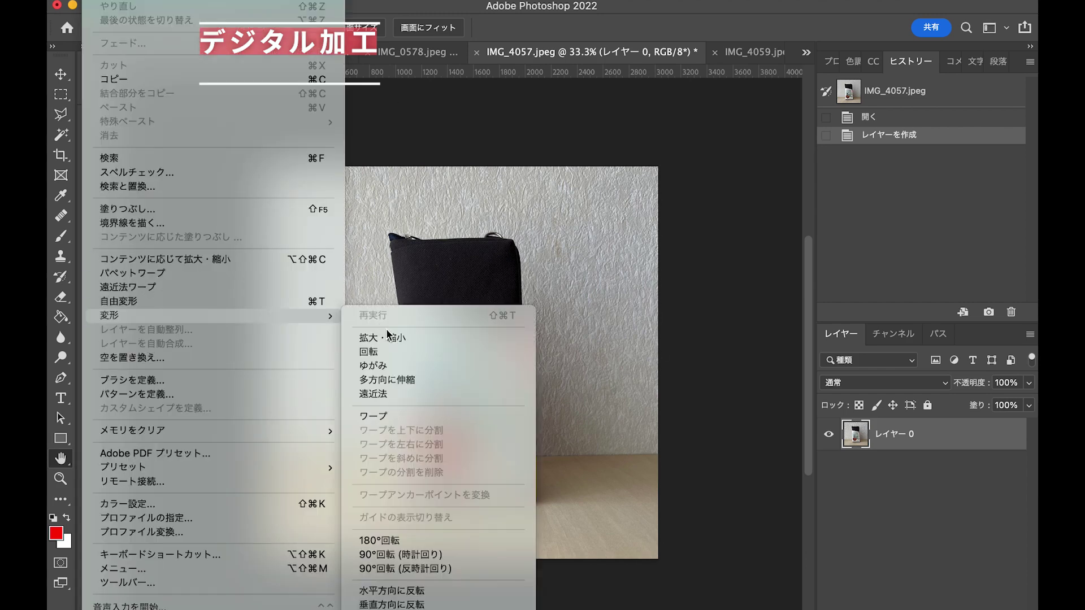
{"action": "left_click", "coordinate": [397, 379]}
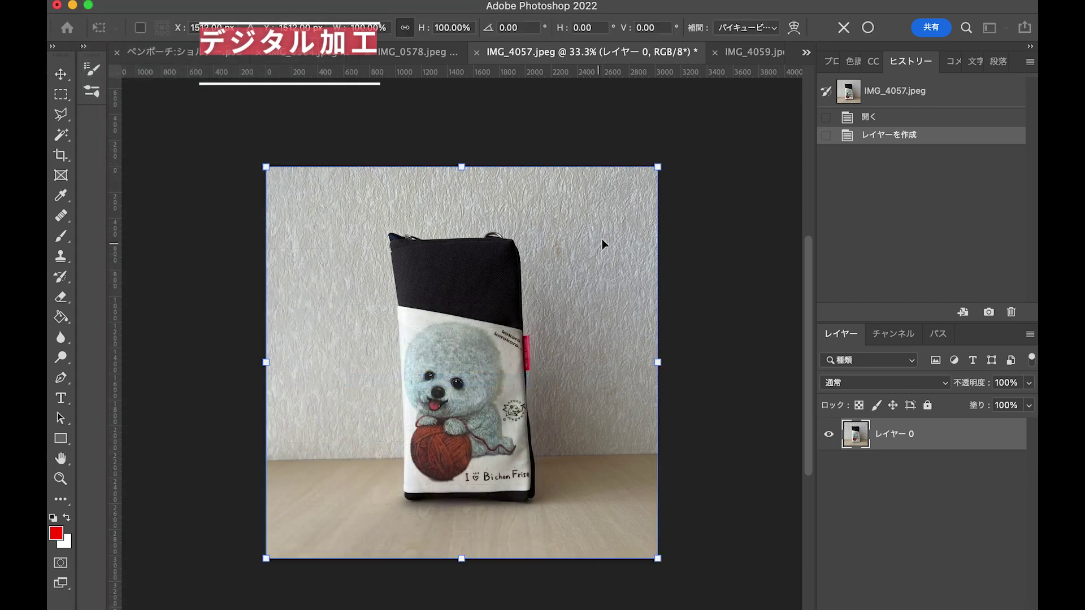
{"action": "left_click_drag", "start_coordinate": [663, 168], "coordinate": [692, 166]}
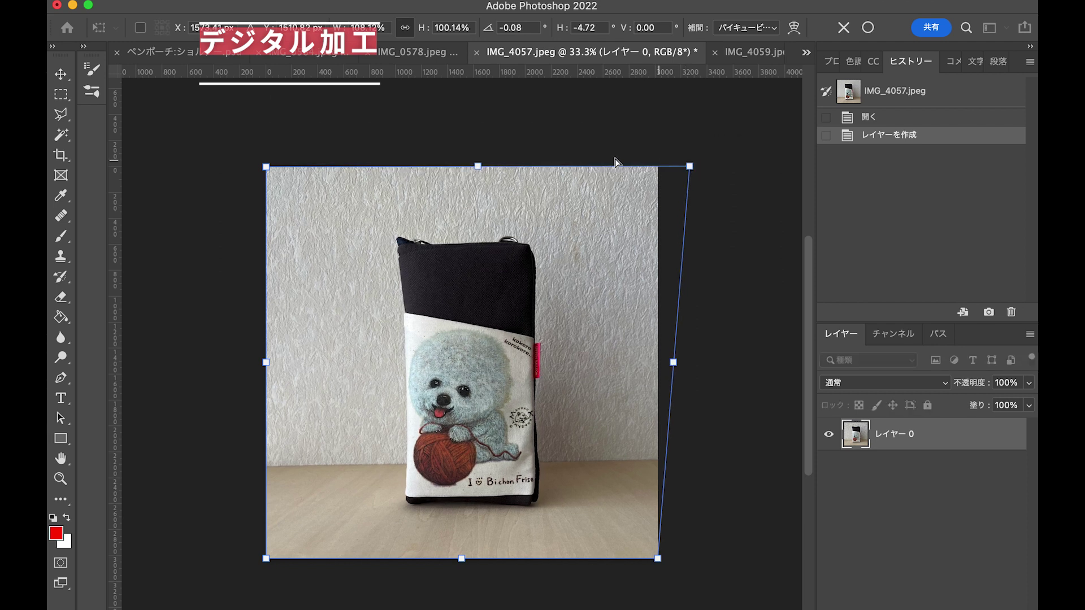
{"action": "left_click_drag", "start_coordinate": [265, 167], "coordinate": [265, 150]}
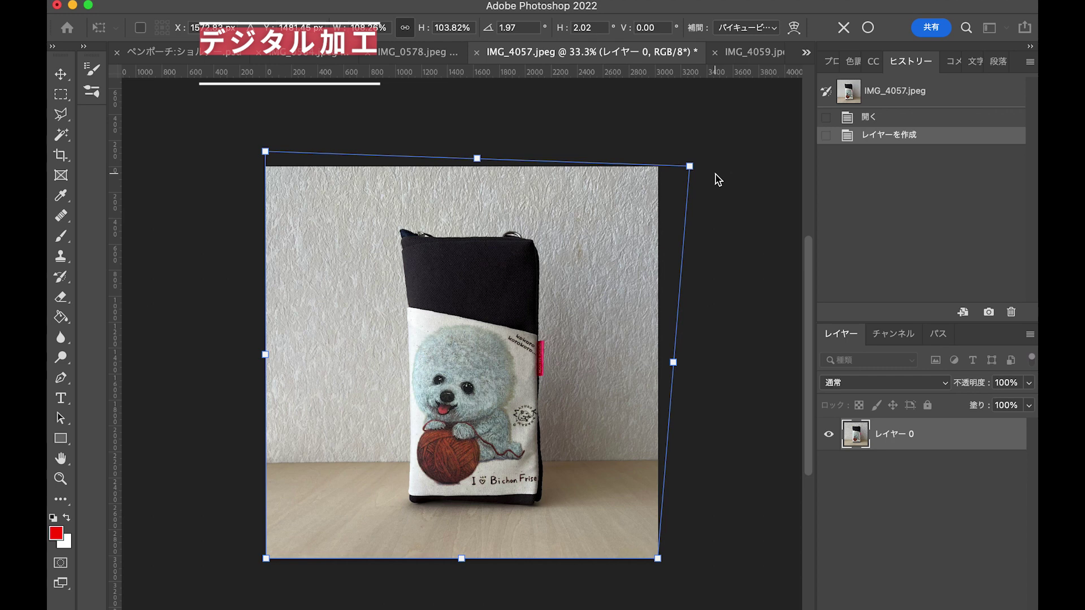
{"action": "left_click_drag", "start_coordinate": [693, 167], "coordinate": [696, 170]}
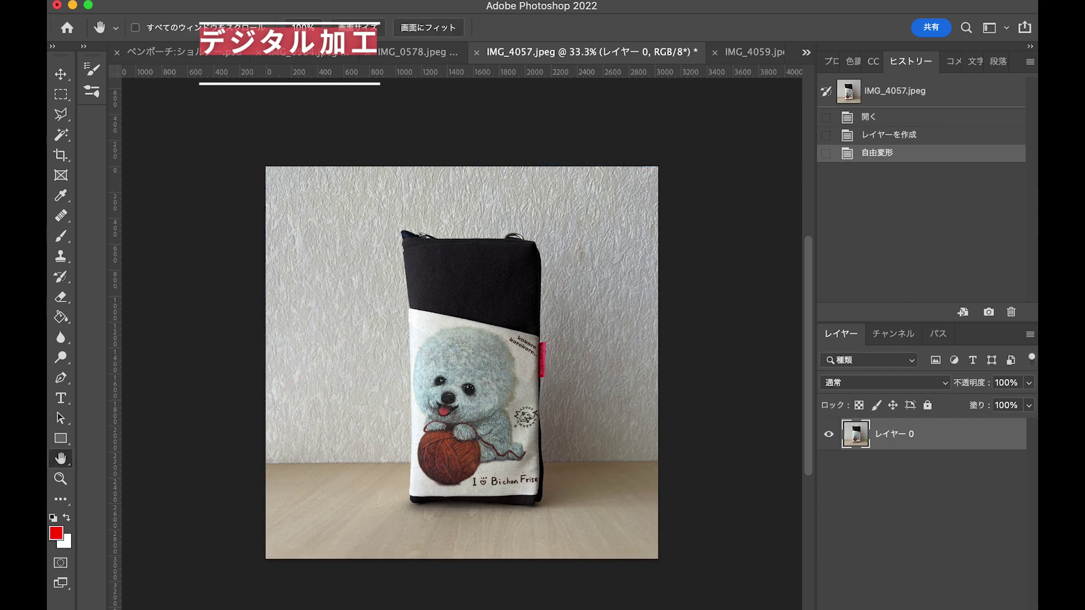
Open the Liquify filter on the photo layer, show the image at 33.3%, and fit the filter window to the screen
{"action": "left_click", "coordinate": [333, 0]}
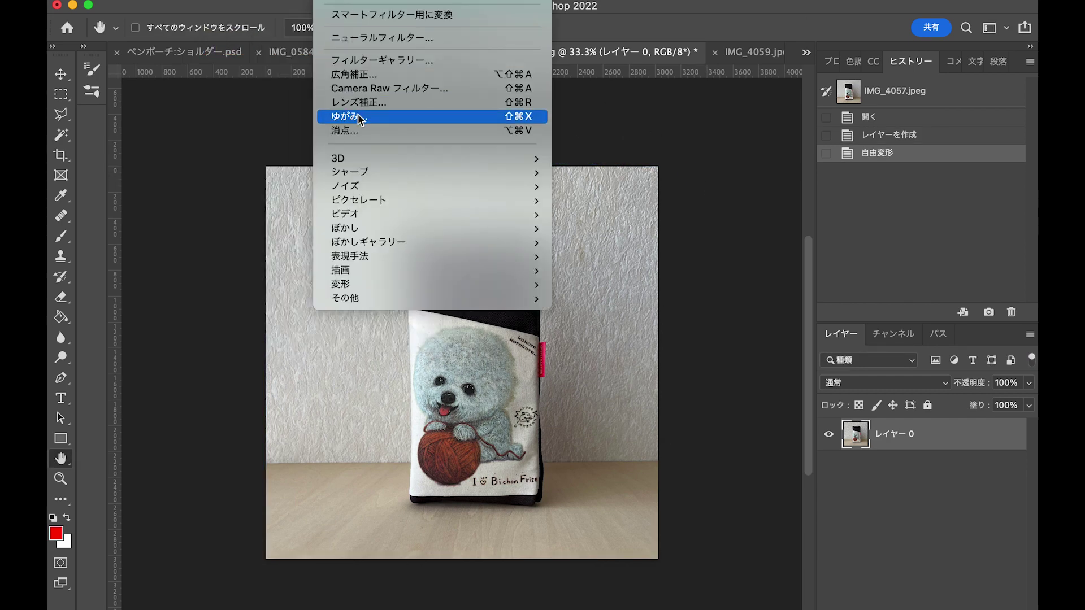
{"action": "left_click", "coordinate": [404, 113]}
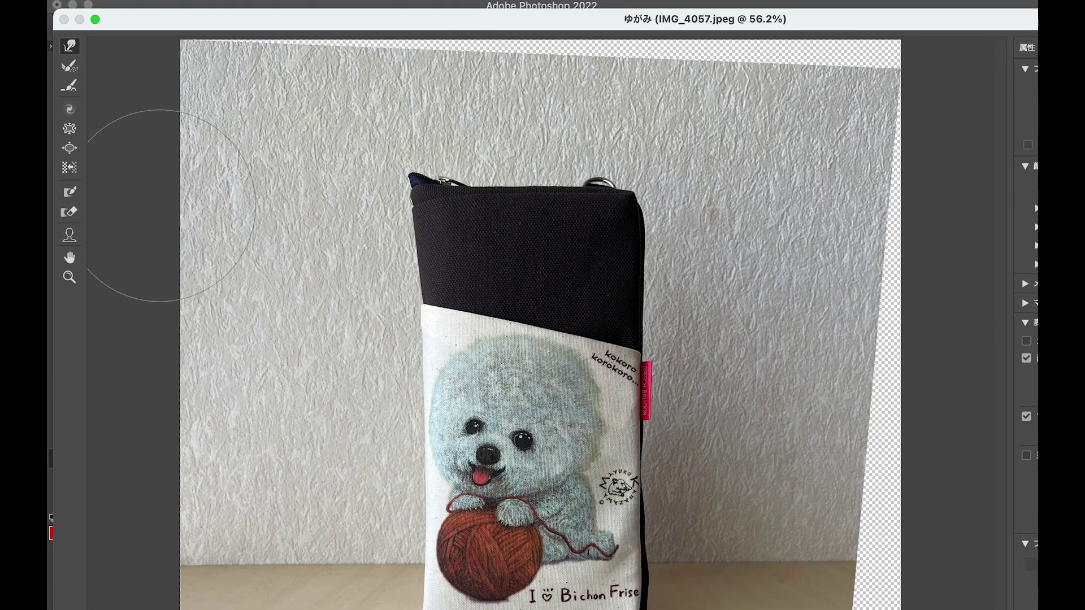
{"action": "left_click", "coordinate": [70, 279]}
{"action": "left_click", "coordinate": [444, 295], "text": "alt"}
{"action": "left_click", "coordinate": [506, 318], "text": "alt"}
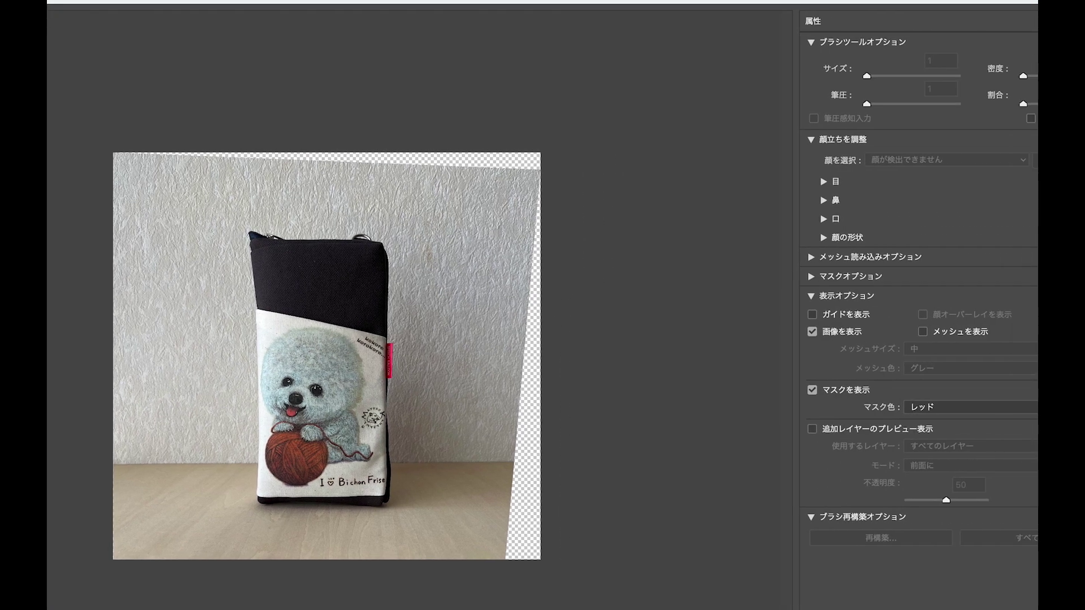
{"action": "left_click_drag", "start_coordinate": [1037, 609], "coordinate": [903, 584]}
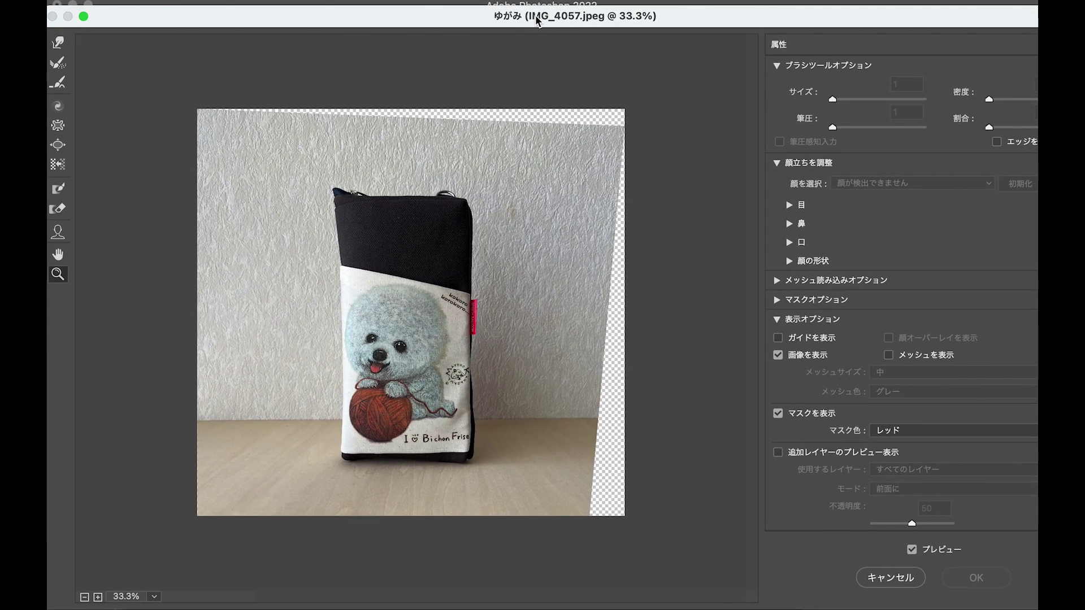
{"action": "left_click_drag", "start_coordinate": [1038, 601], "coordinate": [1031, 609]}
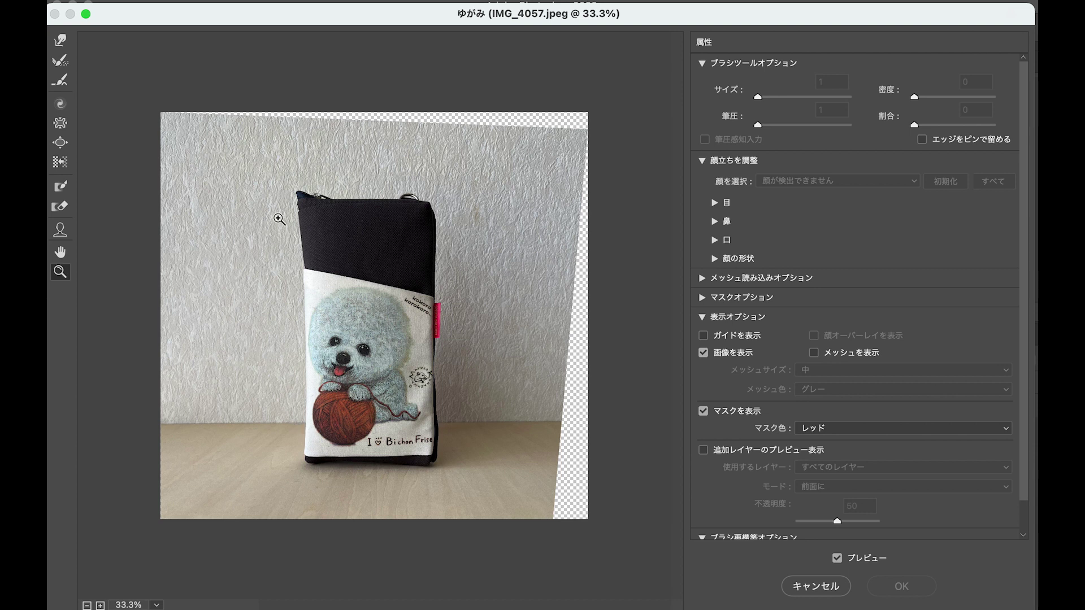
Nudge the pouch's left and right edges straight with the Forward Warp tool, apply Liquify, and compare the result with the original photo
{"action": "left_click", "coordinate": [60, 40]}
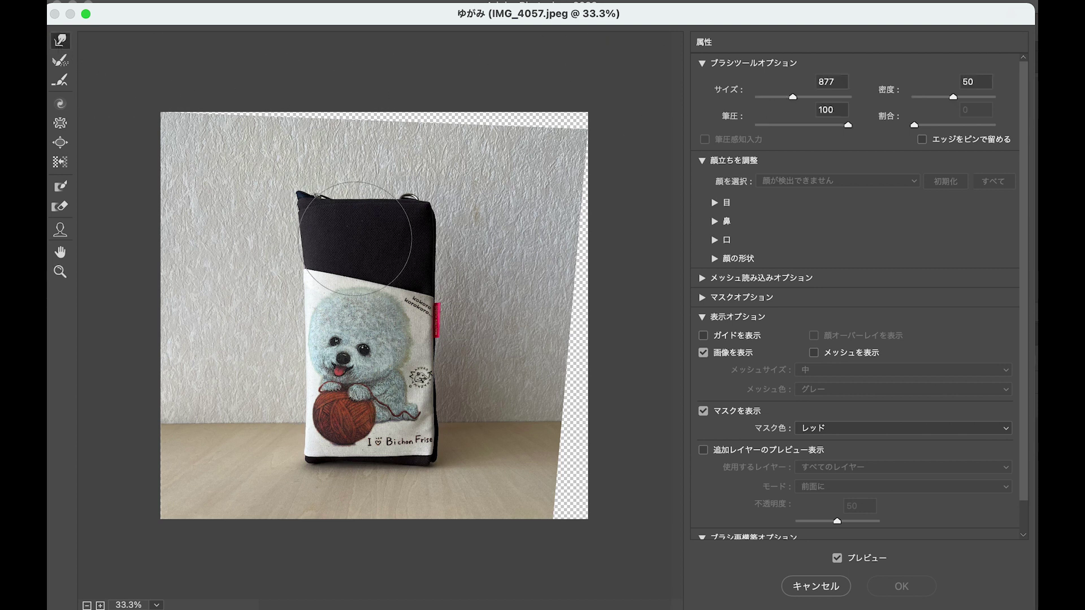
{"action": "left_click_drag", "start_coordinate": [299, 264], "coordinate": [303, 266]}
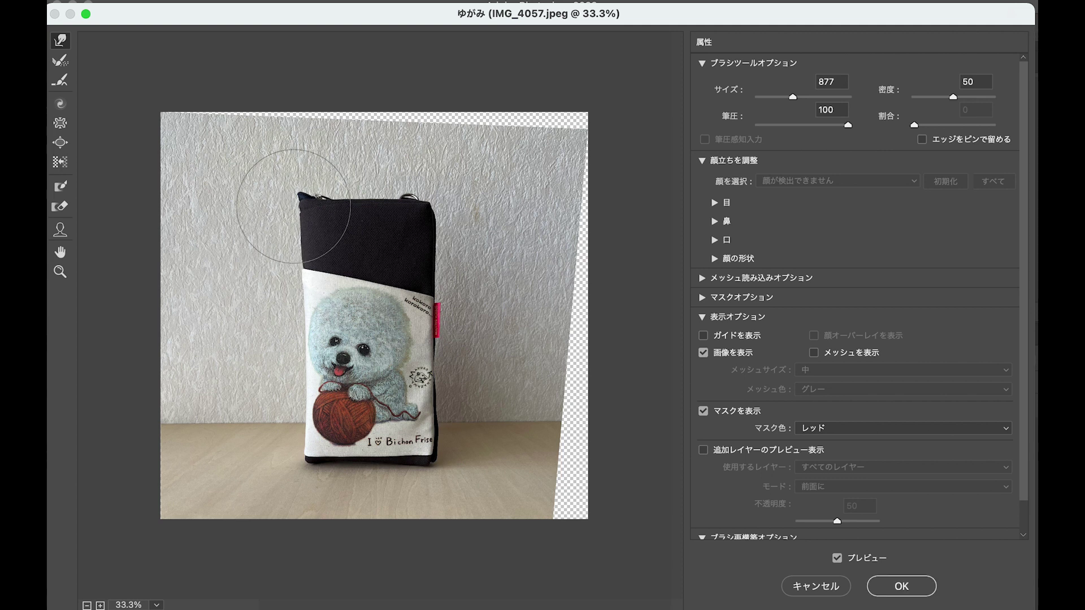
{"action": "left_click_drag", "start_coordinate": [294, 206], "coordinate": [296, 208]}
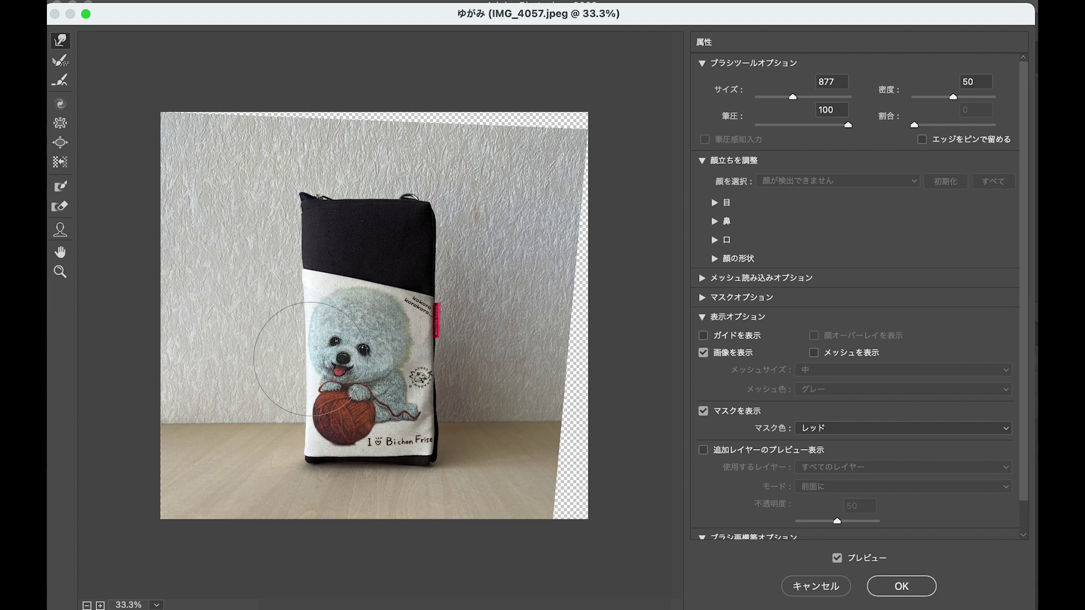
{"action": "left_click_drag", "start_coordinate": [303, 356], "coordinate": [306, 360]}
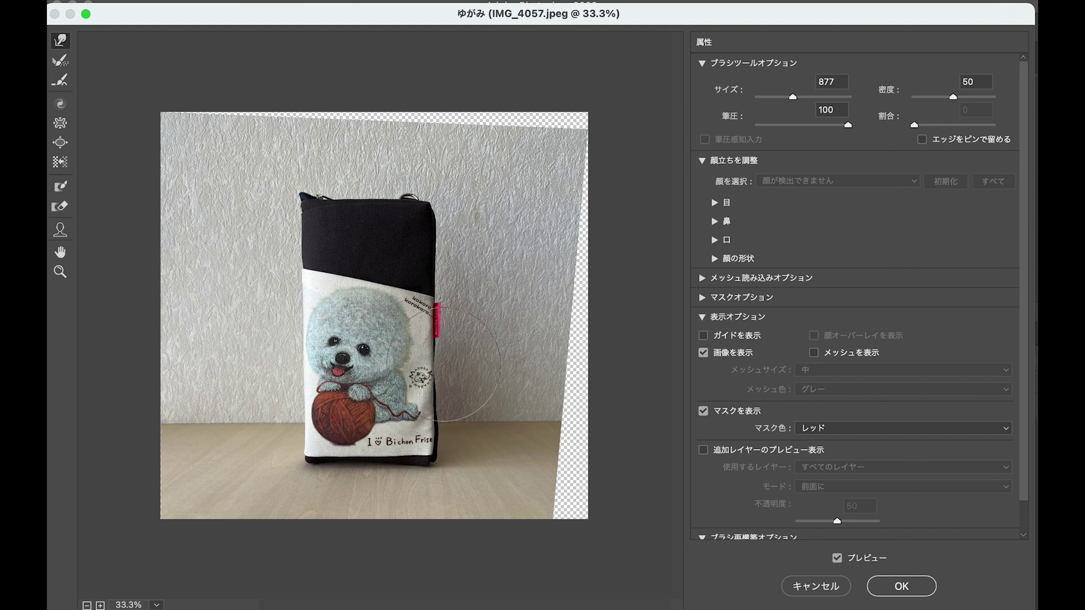
{"action": "left_click_drag", "start_coordinate": [447, 360], "coordinate": [447, 359]}
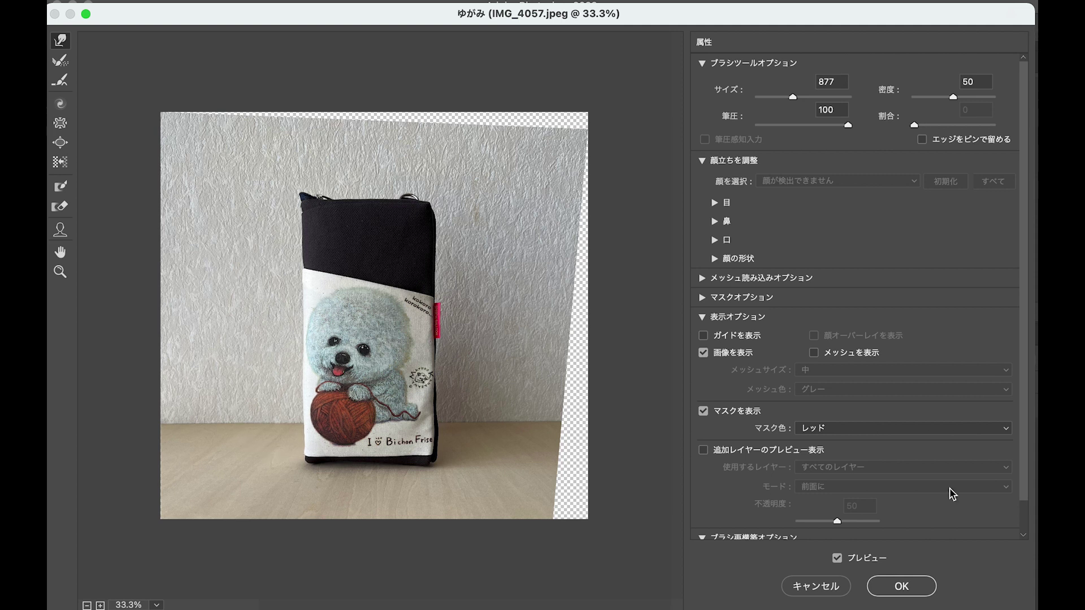
{"action": "left_click", "coordinate": [904, 588]}
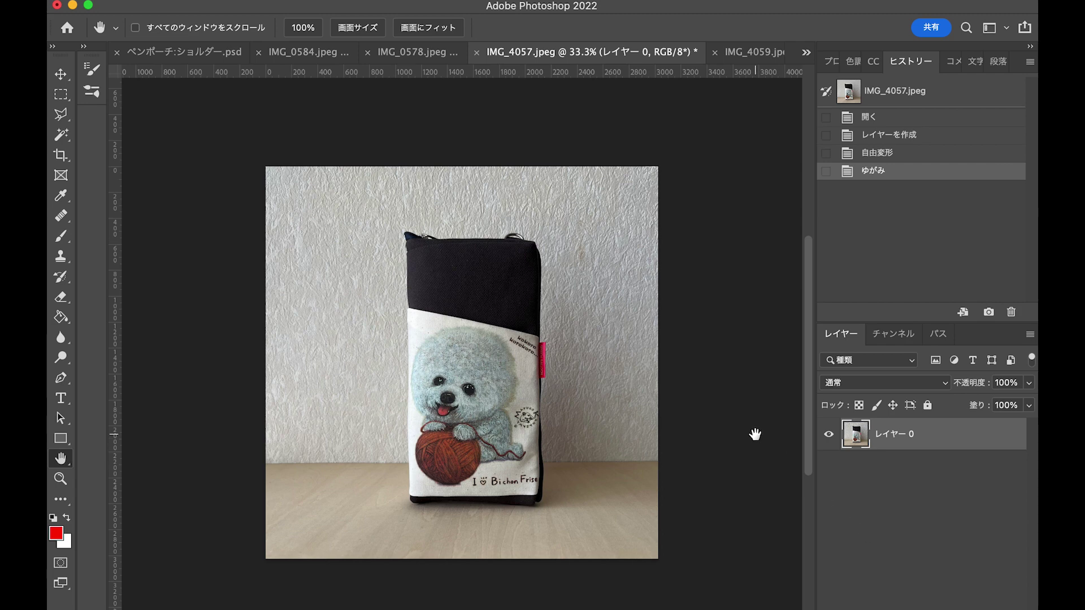
{"action": "left_click", "coordinate": [870, 117]}
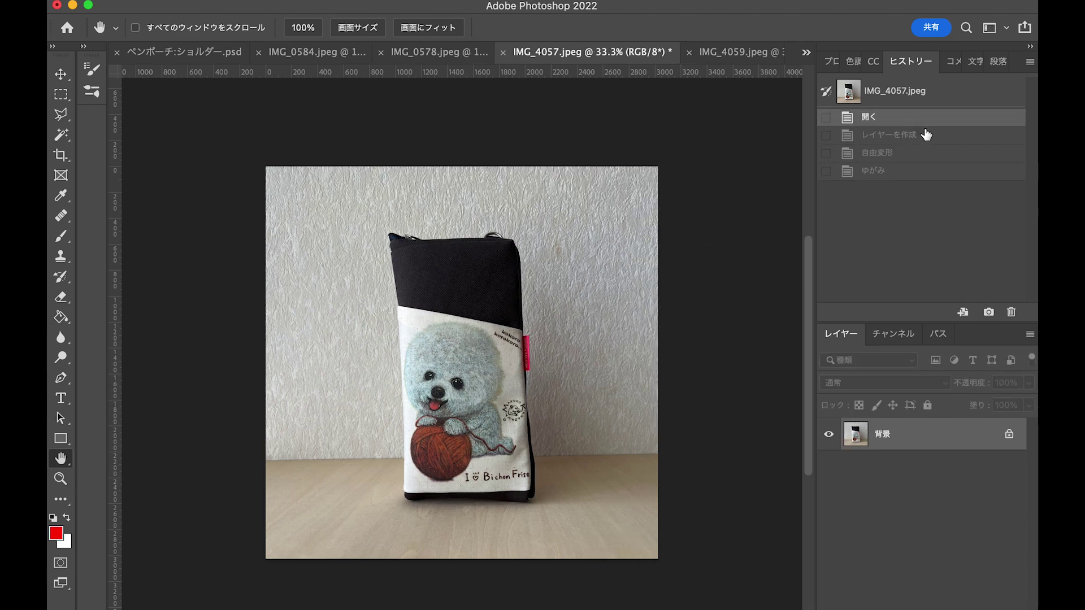
{"action": "left_click", "coordinate": [904, 170]}
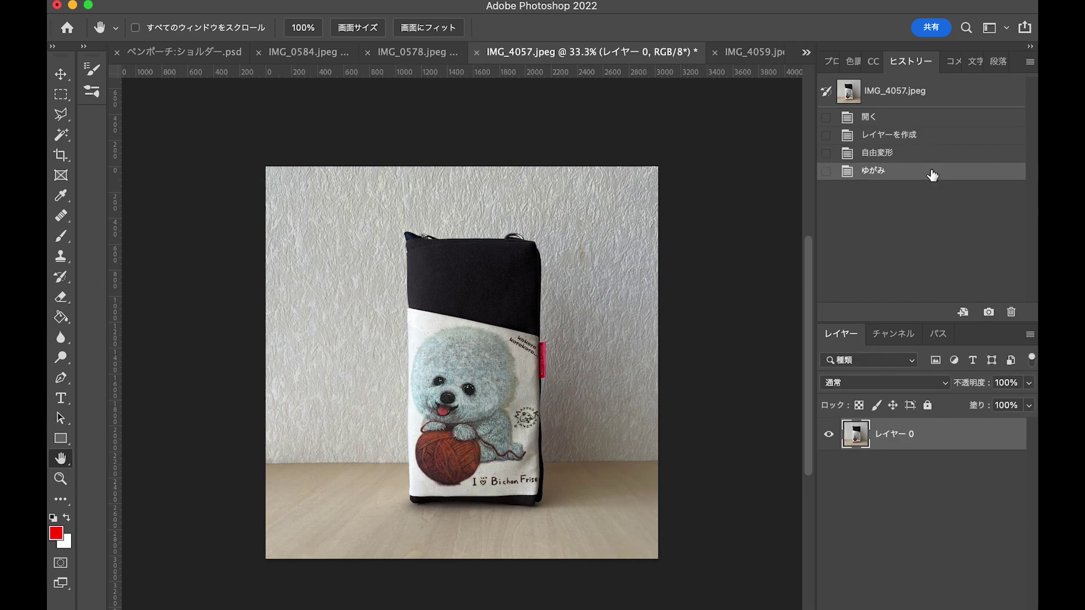
Select the pouch with a rectangular marquee along its edges and feather the selection by 50 pixels
{"action": "left_click", "coordinate": [63, 96]}
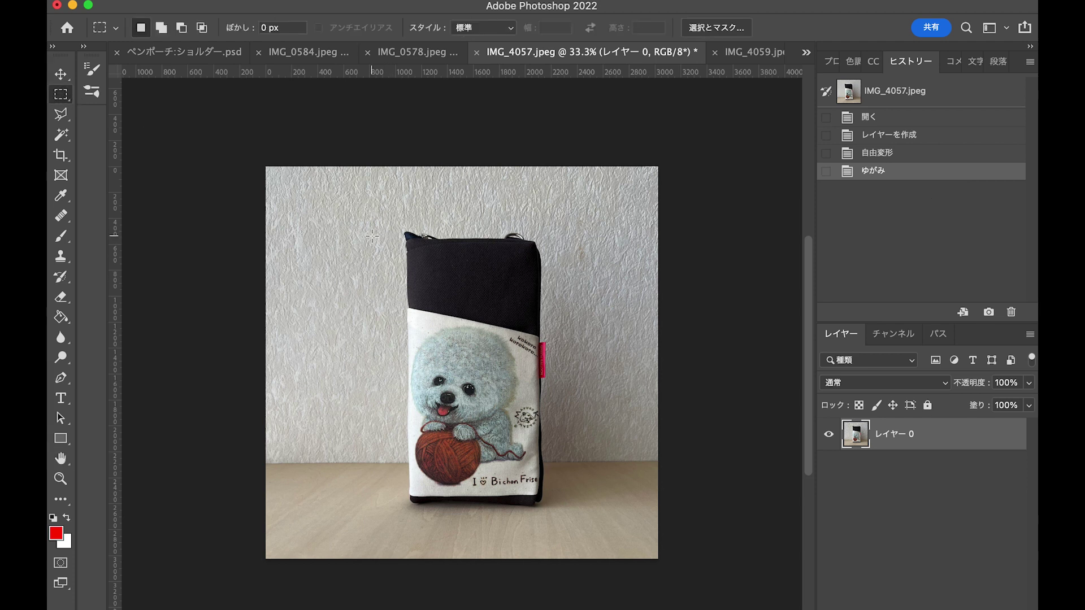
{"action": "left_click_drag", "start_coordinate": [409, 239], "coordinate": [536, 503]}
{"action": "left_click", "coordinate": [274, 0]}
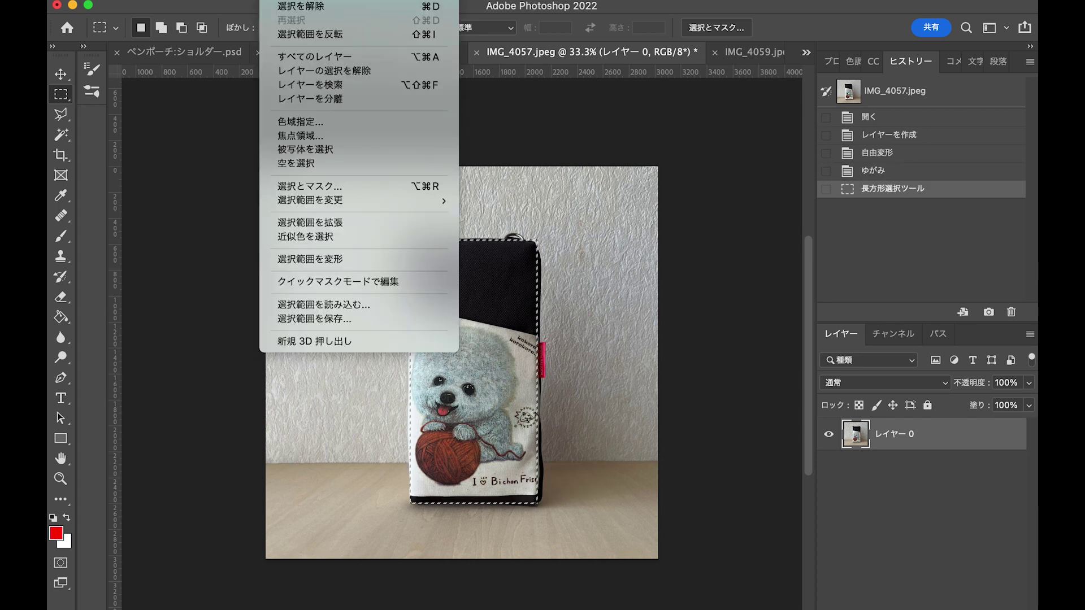
{"action": "mouse_move", "coordinate": [319, 203]}
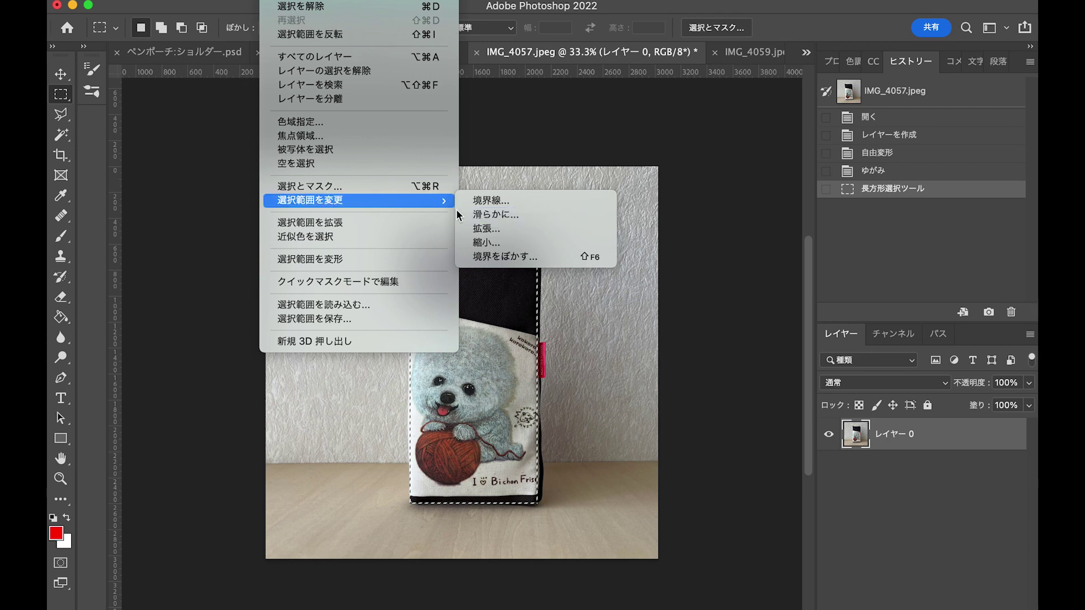
{"action": "left_click", "coordinate": [504, 256]}
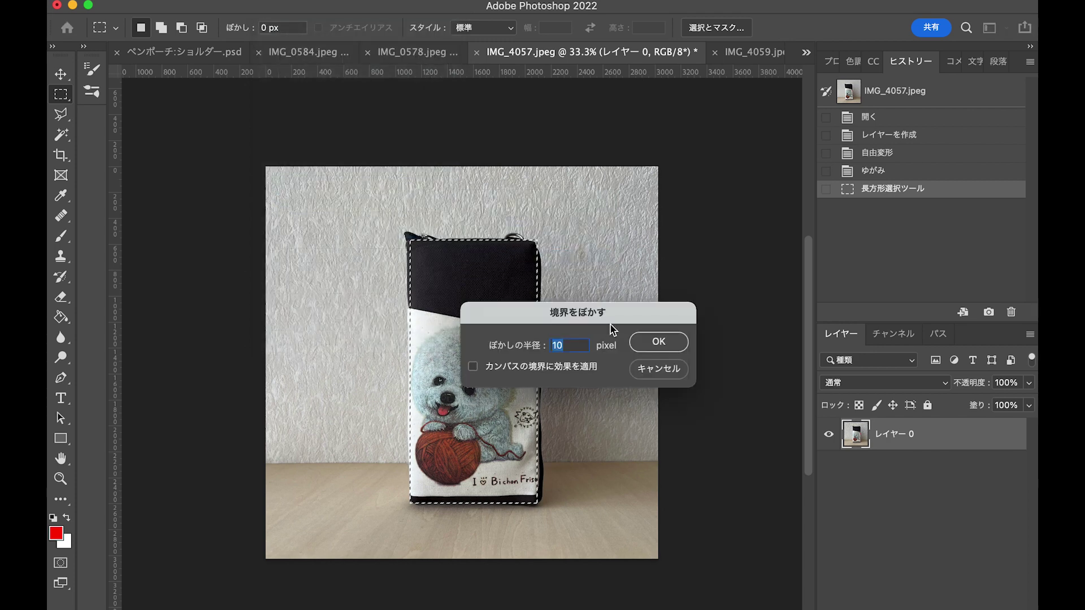
{"action": "type", "text": "50"}
{"action": "left_click", "coordinate": [657, 346]}
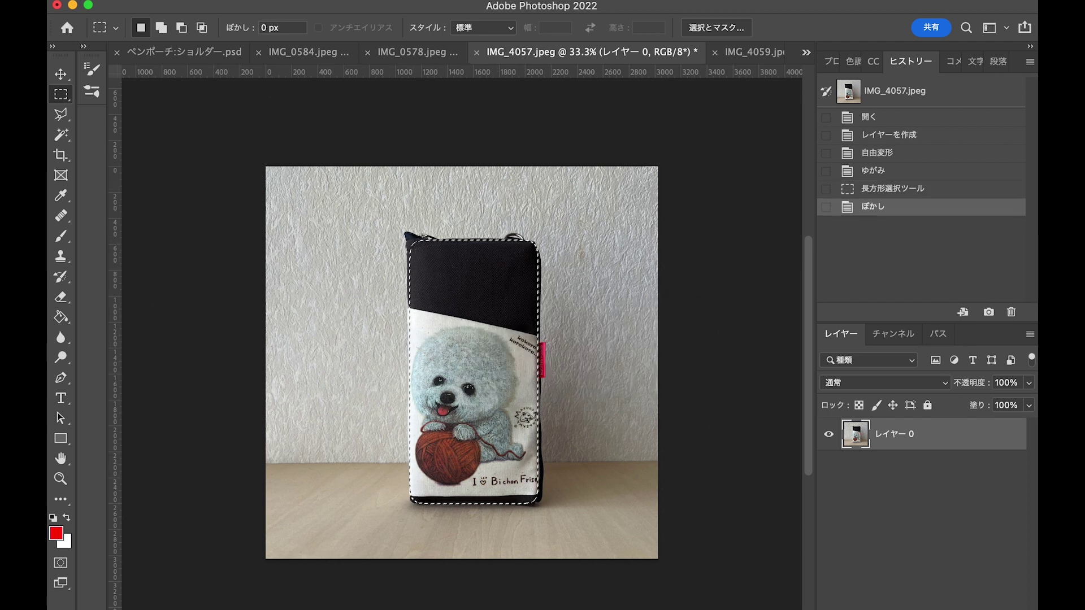
Invert the selection to cover the background and brighten it with Levels, setting the midtone input to 2.65
{"action": "left_click", "coordinate": [271, 2]}
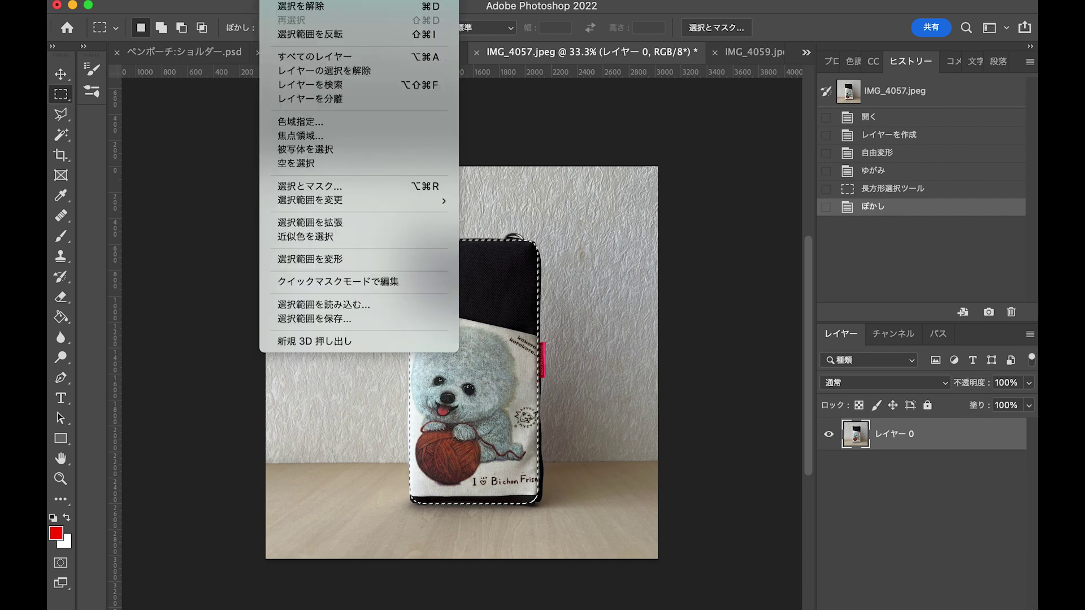
{"action": "left_click", "coordinate": [308, 34]}
{"action": "key", "text": "super+l"}
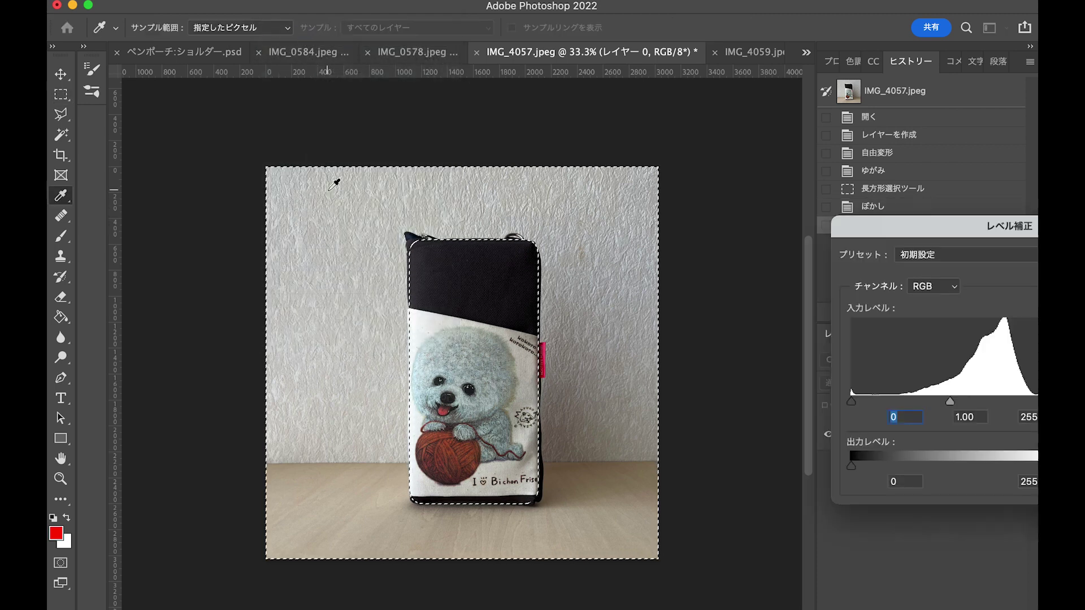
{"action": "left_click_drag", "start_coordinate": [932, 226], "coordinate": [754, 229]}
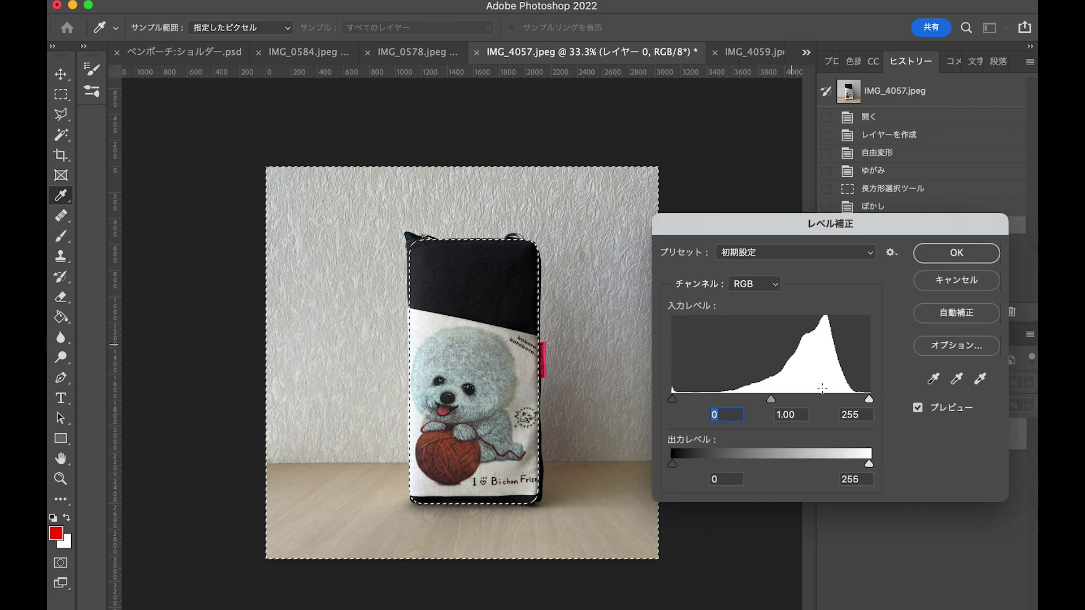
{"action": "left_click_drag", "start_coordinate": [770, 400], "coordinate": [705, 404]}
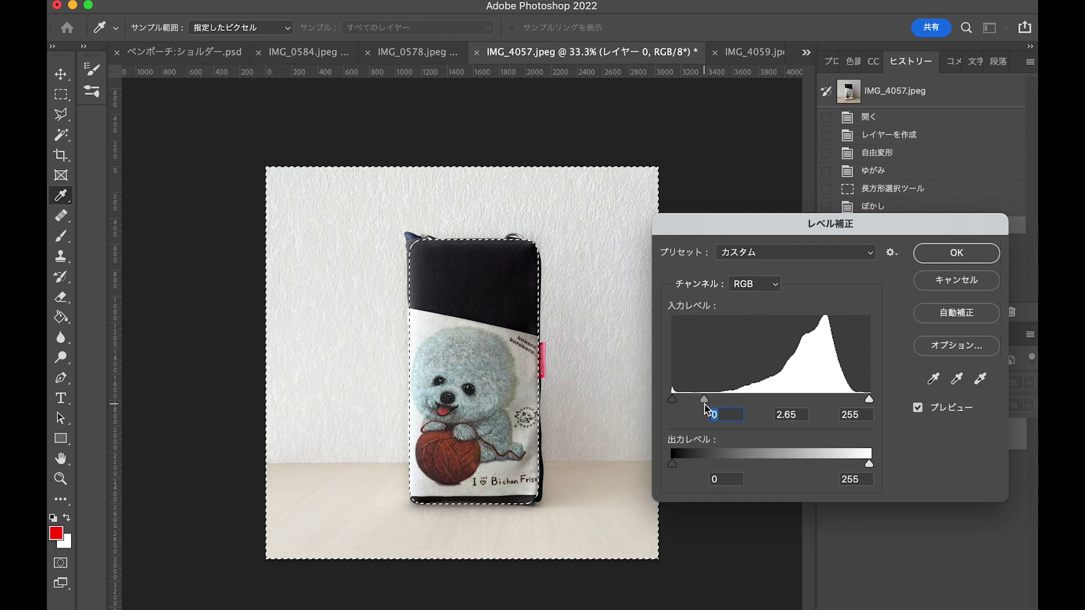
{"action": "left_click", "coordinate": [956, 252]}
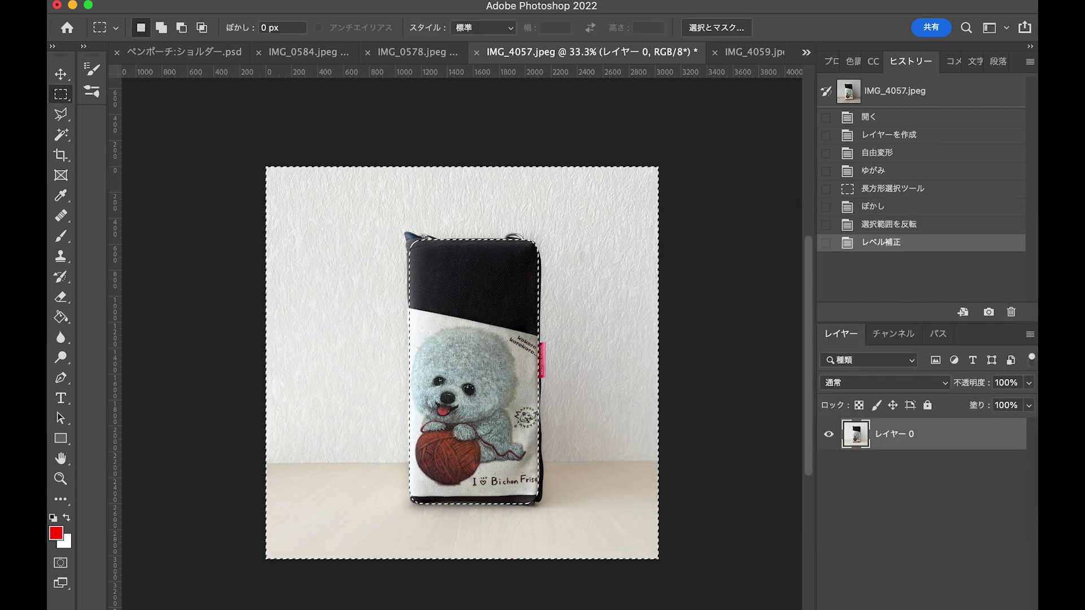
Invert the selection back to the pouch, brighten it by adjusting the Levels highlight and midtone inputs, and deselect
{"action": "left_click", "coordinate": [283, 0]}
{"action": "left_click", "coordinate": [310, 33]}
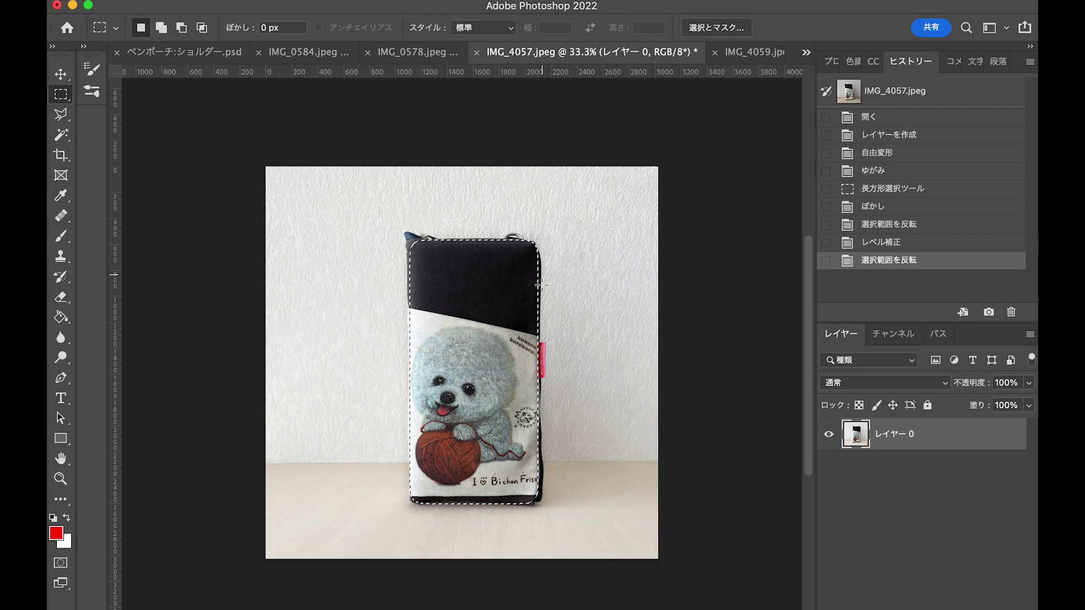
{"action": "key", "text": "super+l"}
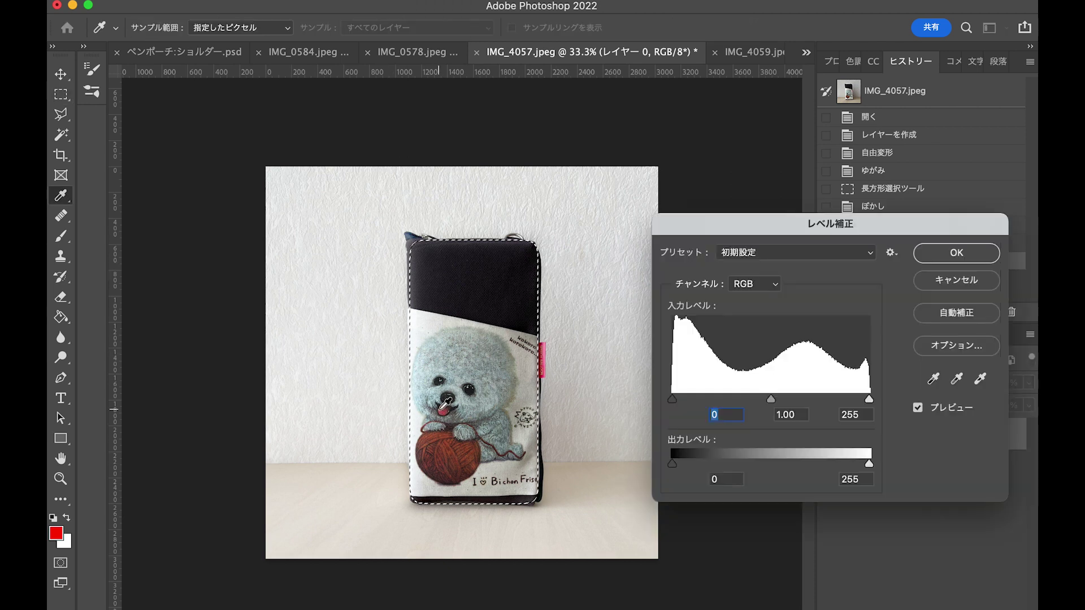
{"action": "left_click_drag", "start_coordinate": [868, 402], "coordinate": [861, 405]}
{"action": "mouse_move", "coordinate": [760, 403]}
{"action": "left_mouse_down"}
{"action": "mouse_move", "coordinate": [674, 400]}
{"action": "mouse_move", "coordinate": [744, 404]}
{"action": "left_mouse_up"}
{"action": "left_click", "coordinate": [971, 253]}
{"action": "key", "text": "ctrl+d"}
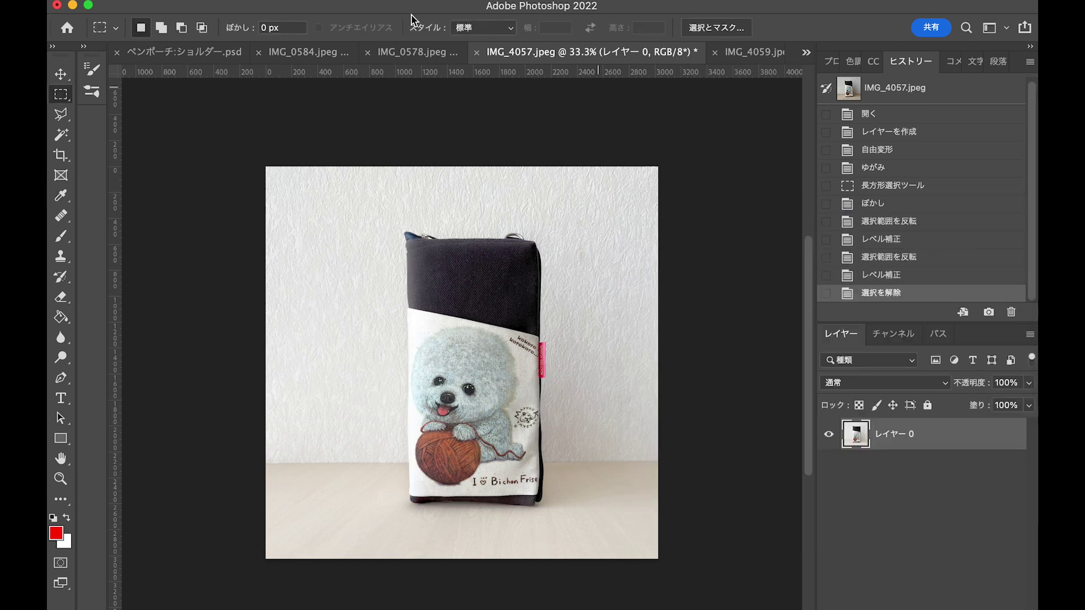
Raise the vibrance (自然な彩度) of the whole photo to +87
{"action": "left_click", "coordinate": [164, 2]}
{"action": "mouse_move", "coordinate": [164, 15]}
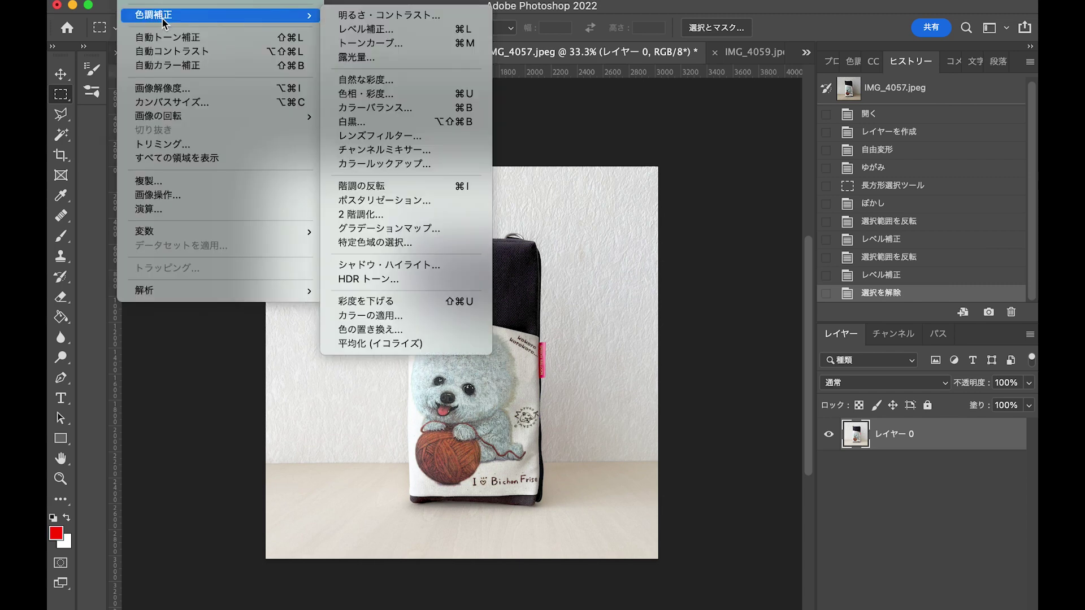
{"action": "left_click", "coordinate": [375, 83]}
{"action": "left_click_drag", "start_coordinate": [144, 123], "coordinate": [208, 127]}
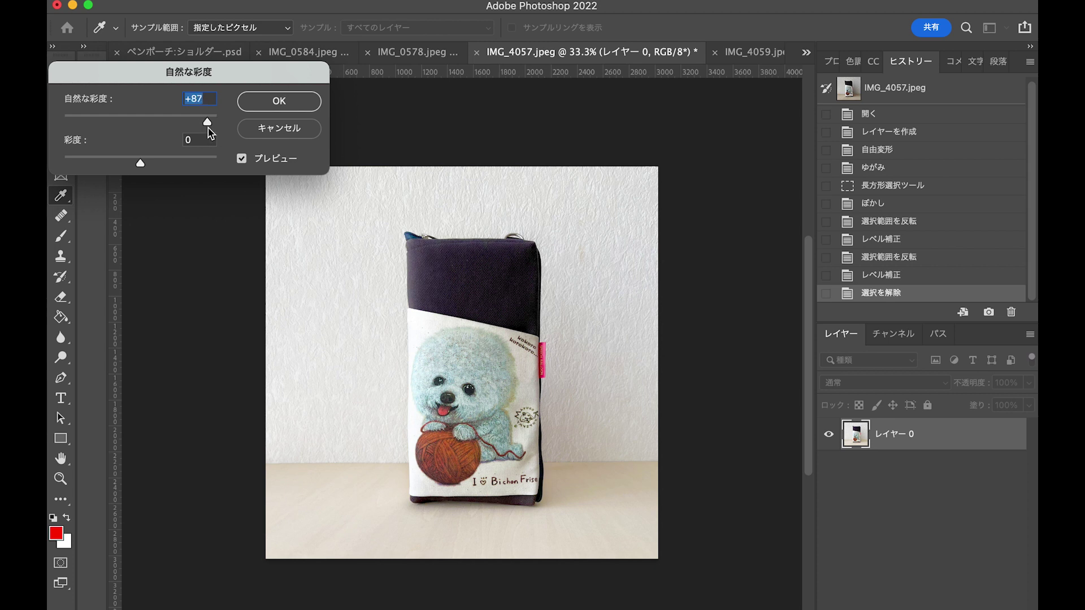
{"action": "left_click", "coordinate": [303, 109]}
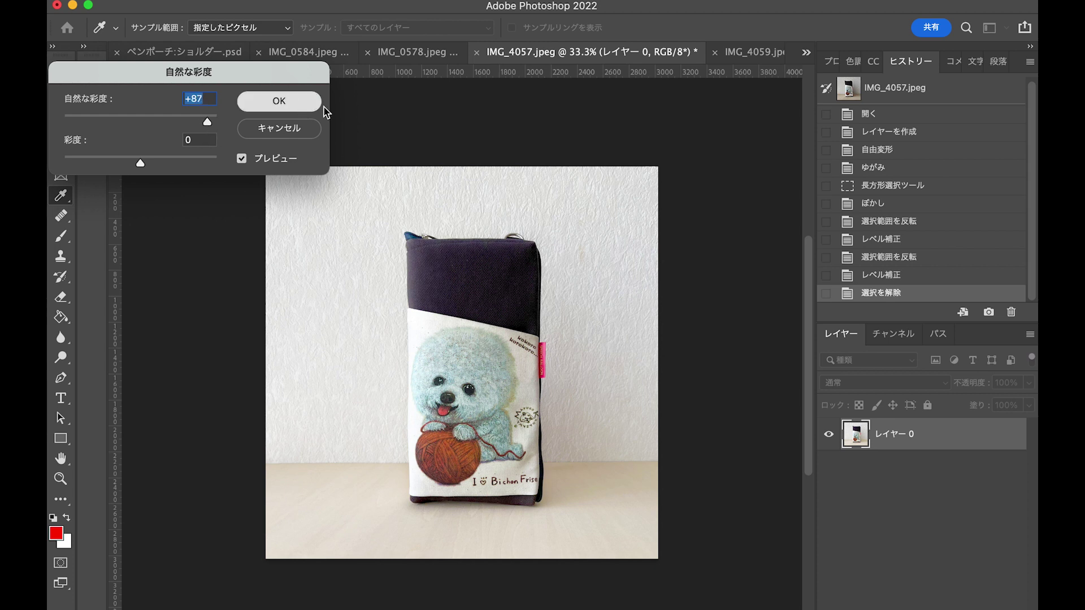
{"action": "key", "text": "m"}
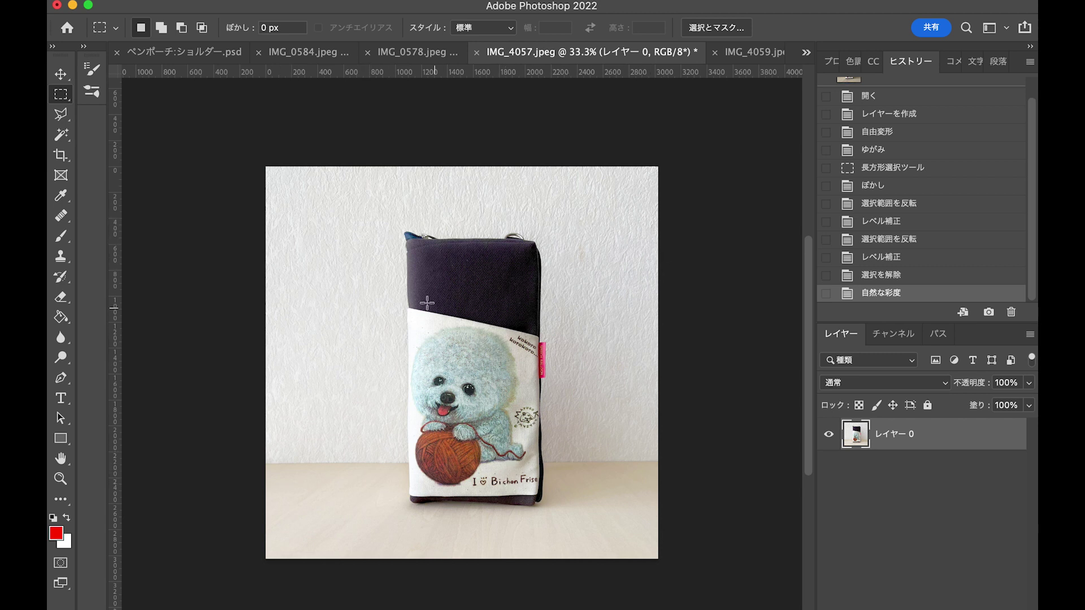
Scale the photo layer up slightly by pulling its upper-left corner outward, and apply the transformation
{"action": "left_click_drag", "start_coordinate": [121, 285], "coordinate": [463, 298]}
{"action": "key", "text": "cmd+z"}
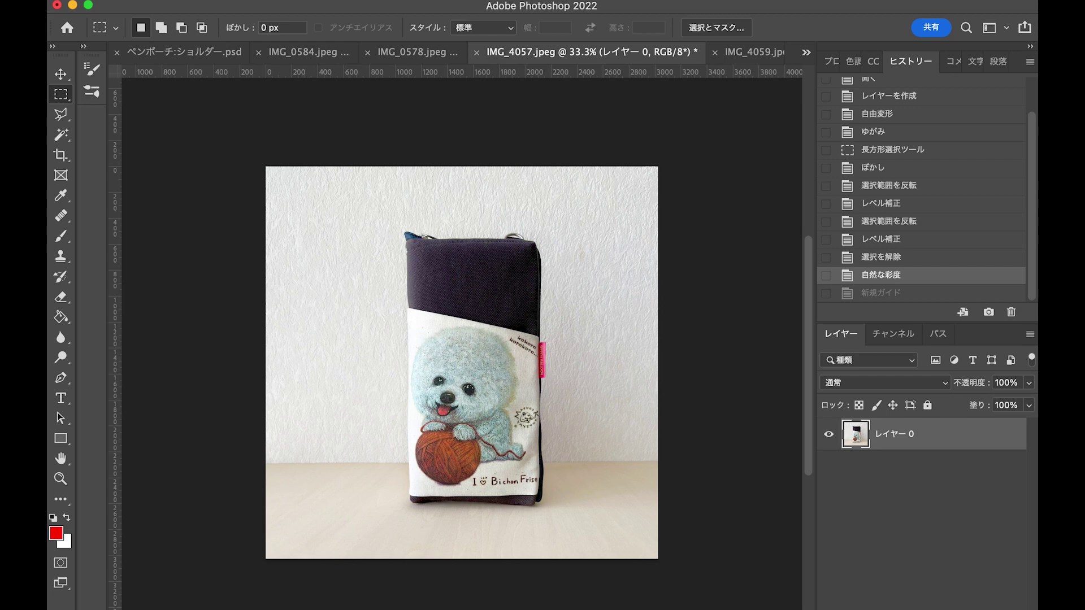
{"action": "left_click", "coordinate": [102, 2]}
{"action": "mouse_move", "coordinate": [113, 314]}
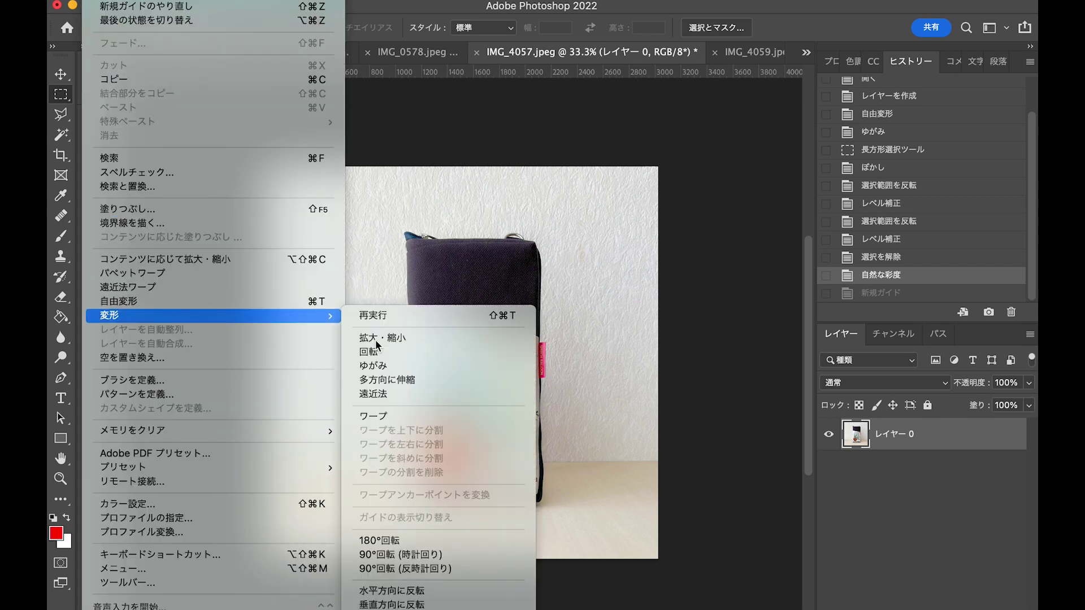
{"action": "left_click", "coordinate": [459, 341]}
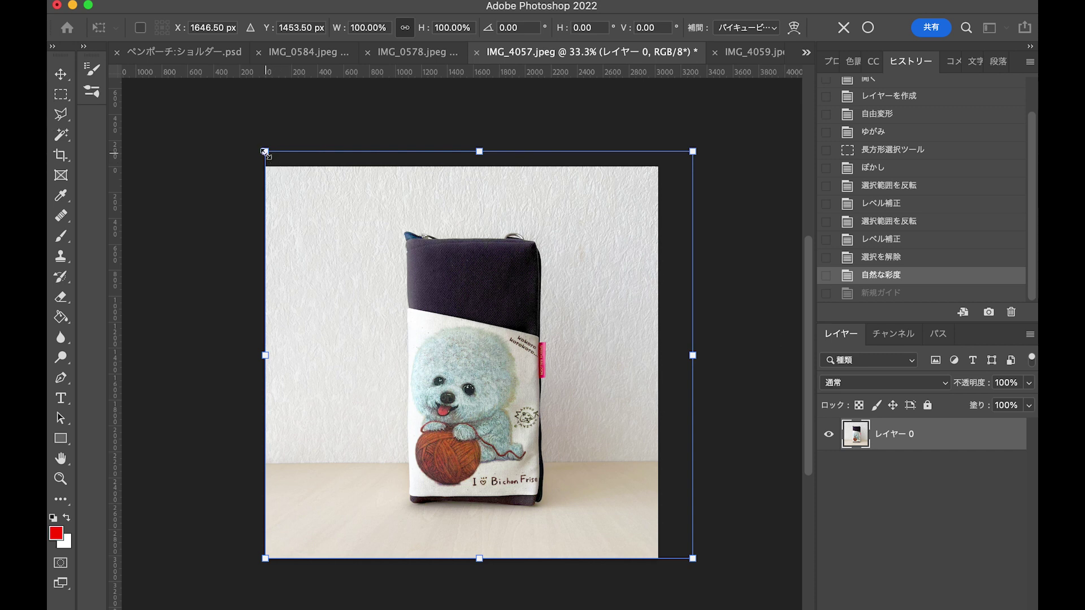
{"action": "left_click_drag", "start_coordinate": [264, 151], "coordinate": [254, 140]}
{"action": "key", "text": "Return"}
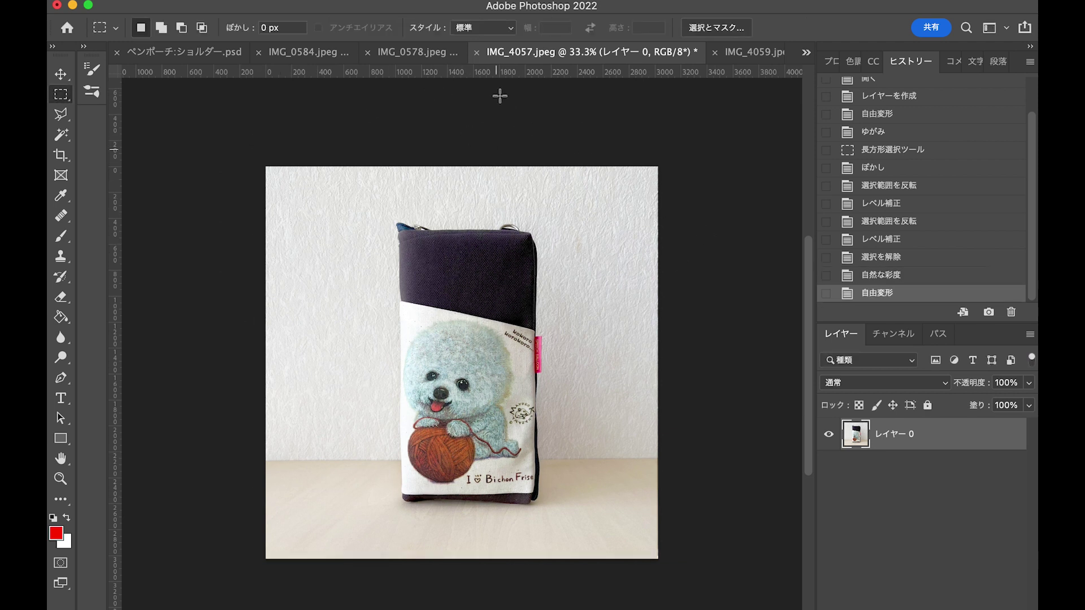
Switch to IMG_4059.jpeg and convert its locked background into an editable layer named レイヤー 0
{"action": "left_click", "coordinate": [747, 56]}
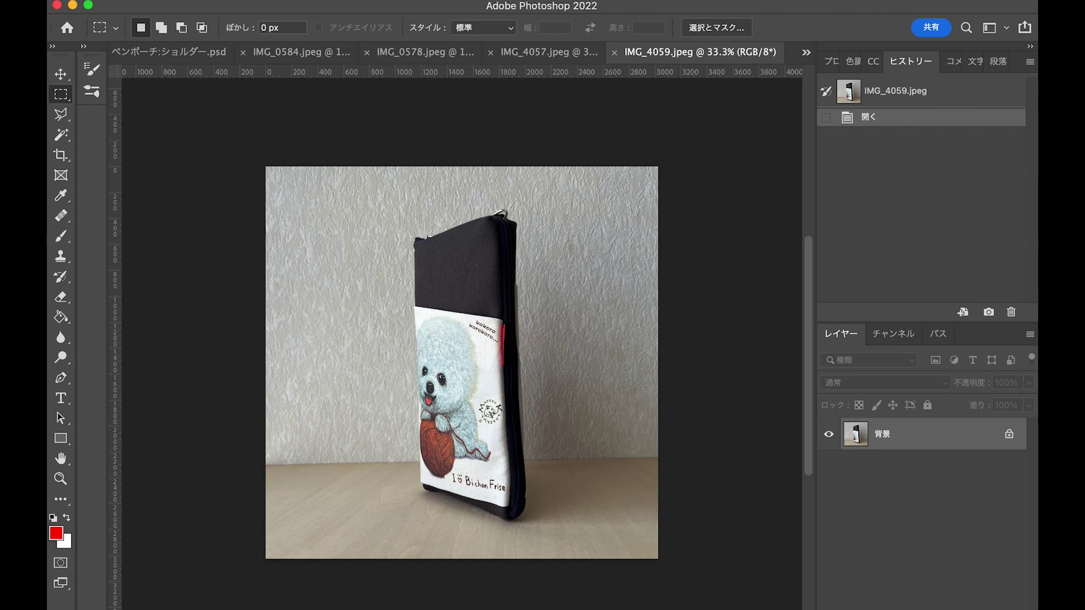
{"action": "double_click", "coordinate": [940, 446]}
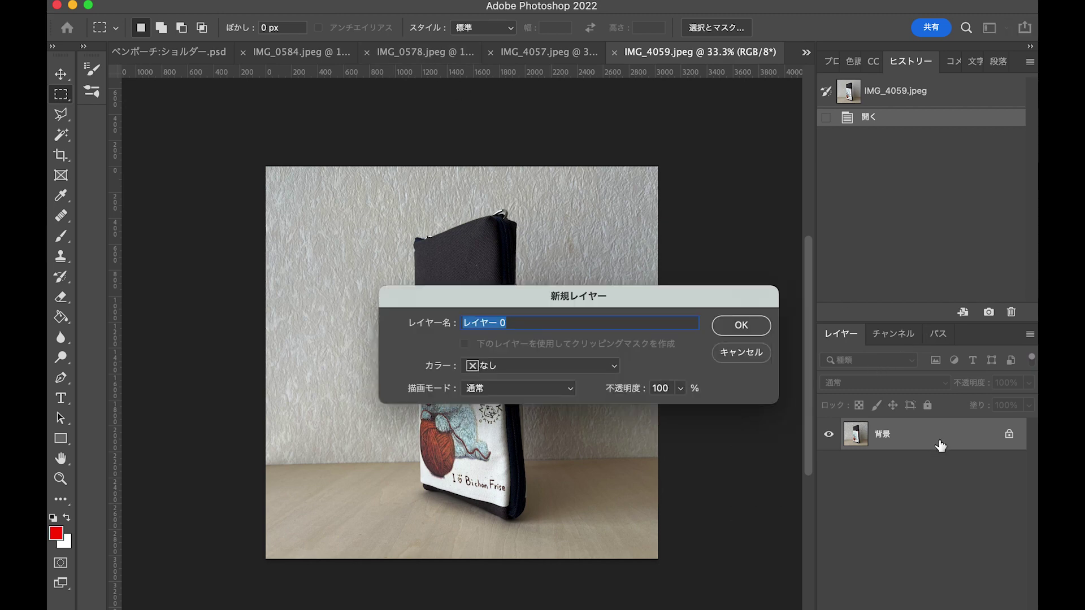
{"action": "key", "text": "Return"}
Nudge the pouch's upper left edge slightly inward with Liquify's Forward Warp tool, apply it, and compare with the earlier history state
{"action": "left_click", "coordinate": [282, 3]}
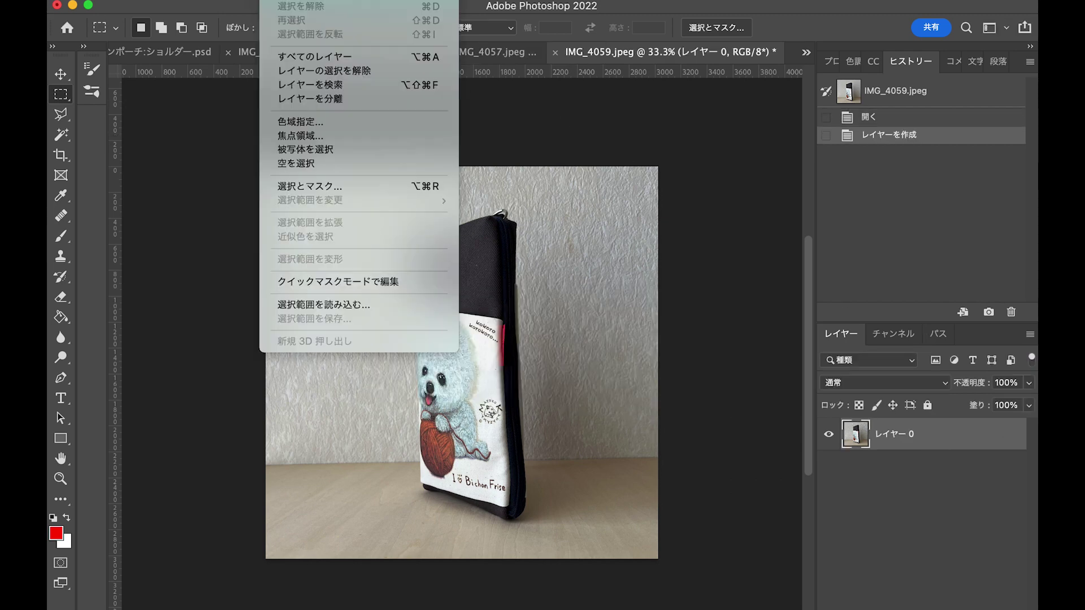
{"action": "mouse_move", "coordinate": [336, 3]}
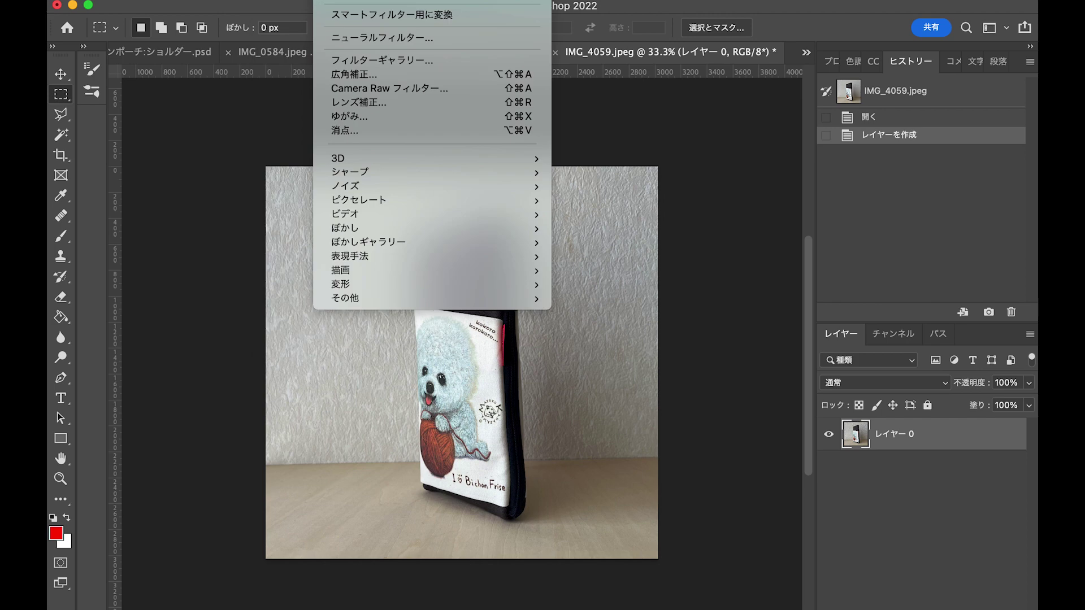
{"action": "left_click", "coordinate": [351, 116]}
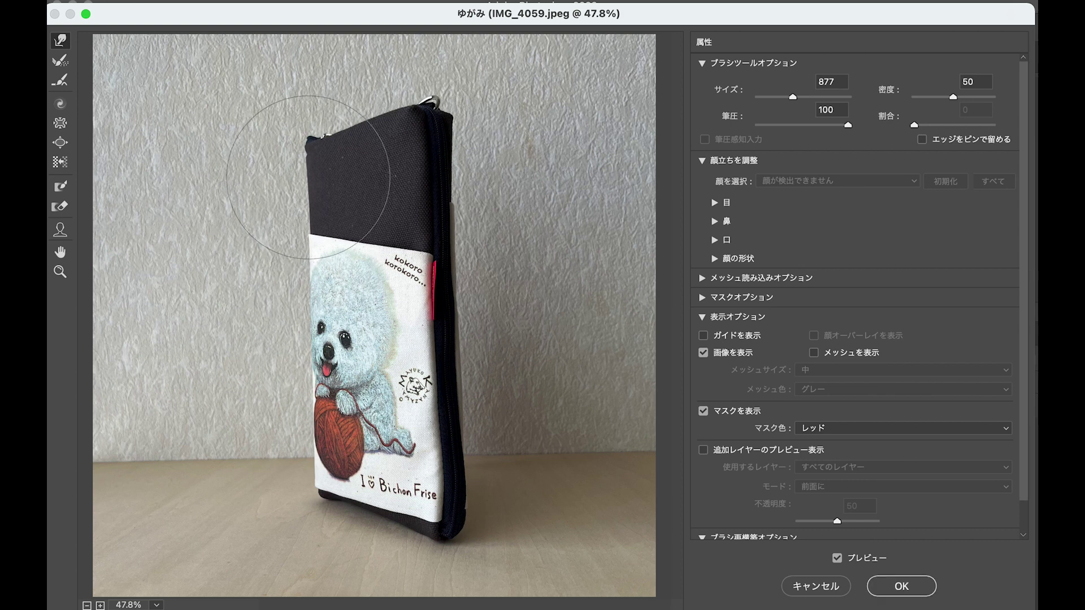
{"action": "left_click_drag", "start_coordinate": [308, 177], "coordinate": [315, 182]}
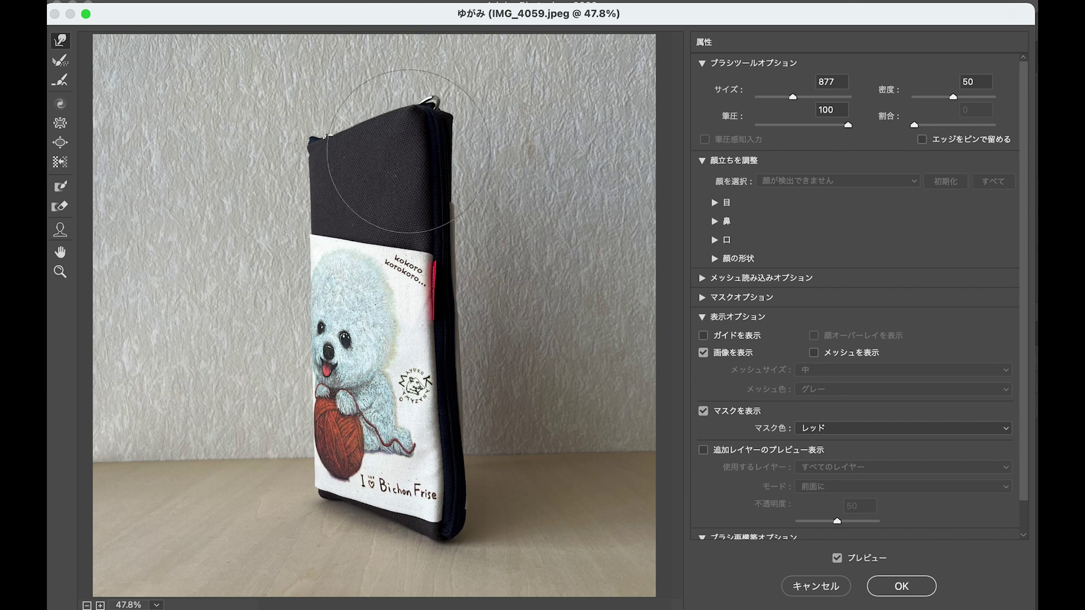
{"action": "left_click", "coordinate": [901, 587]}
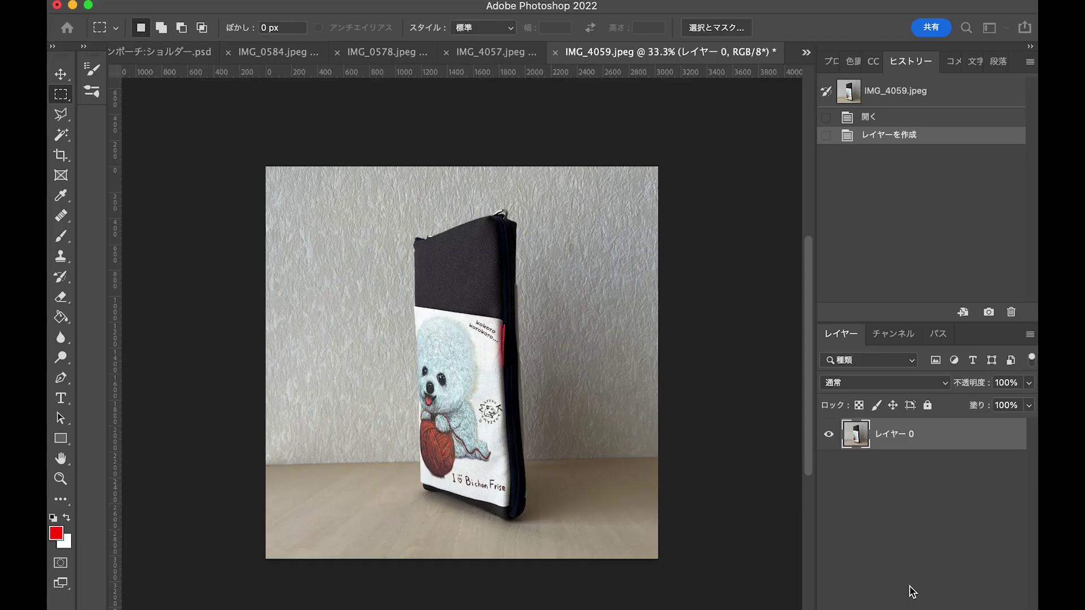
{"action": "left_click", "coordinate": [923, 119]}
{"action": "left_click", "coordinate": [925, 154]}
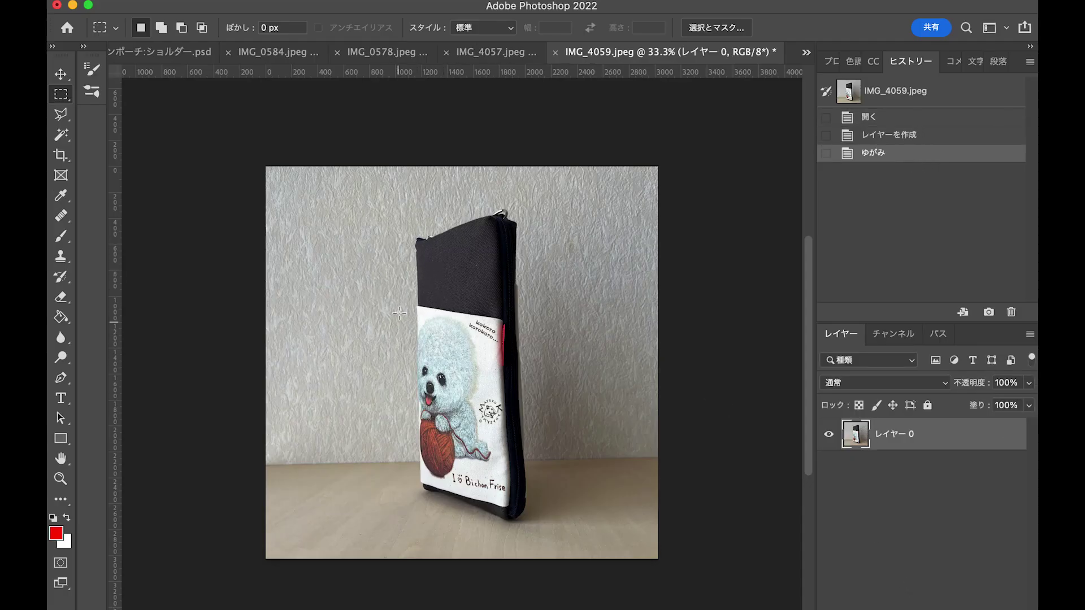
{"action": "left_click_drag", "start_coordinate": [114, 337], "coordinate": [527, 358]}
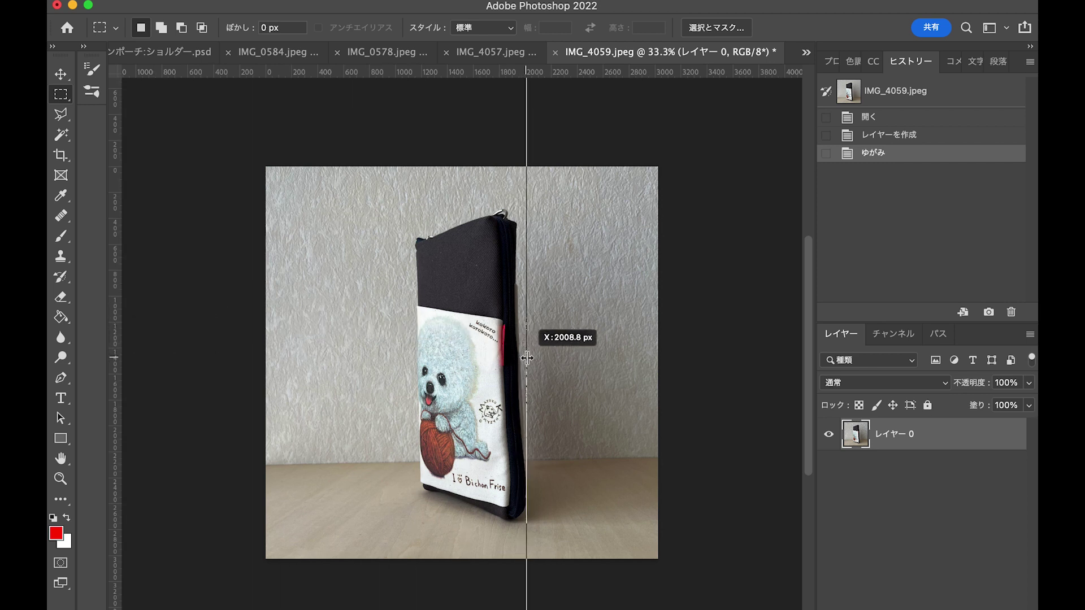
{"action": "left_click_drag", "start_coordinate": [528, 358], "coordinate": [527, 358]}
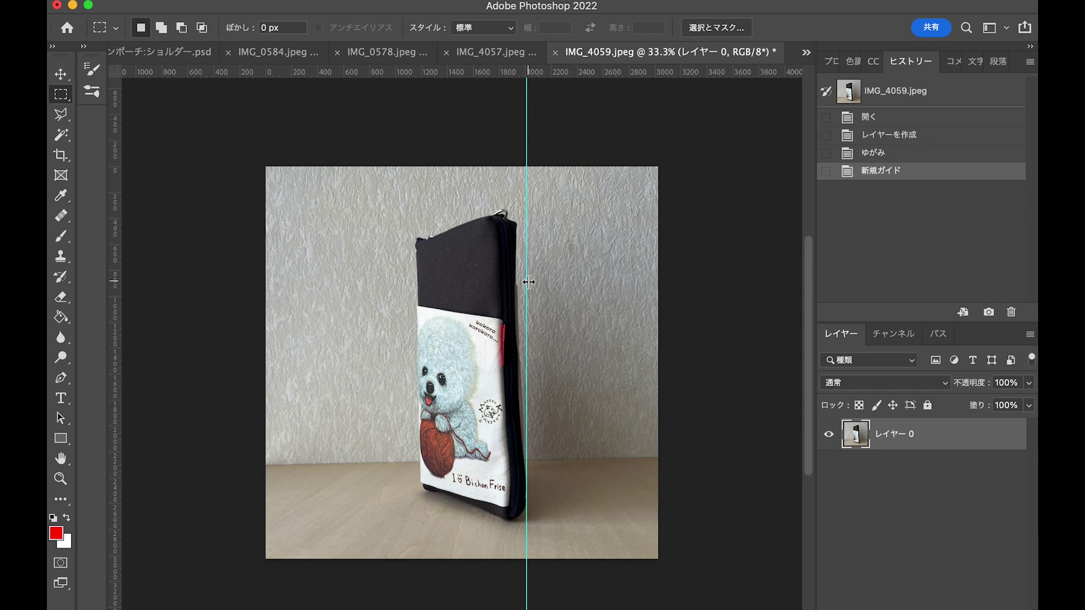
{"action": "key", "text": "super+z"}
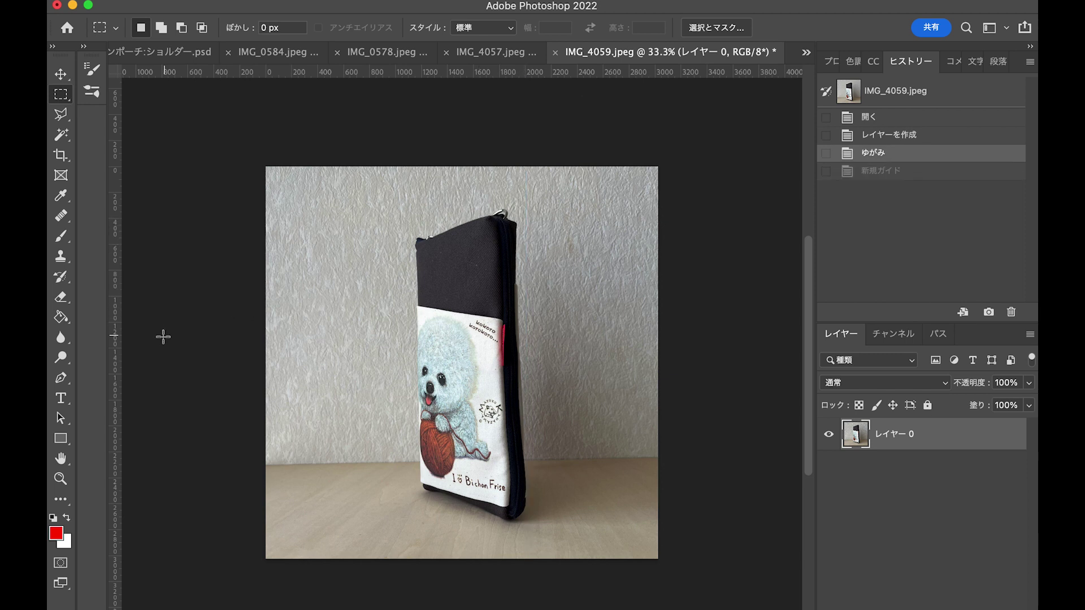
{"action": "mouse_move", "coordinate": [115, 351]}
{"action": "left_mouse_down"}
{"action": "mouse_move", "coordinate": [432, 357]}
{"action": "mouse_move", "coordinate": [114, 347]}
{"action": "left_mouse_up"}
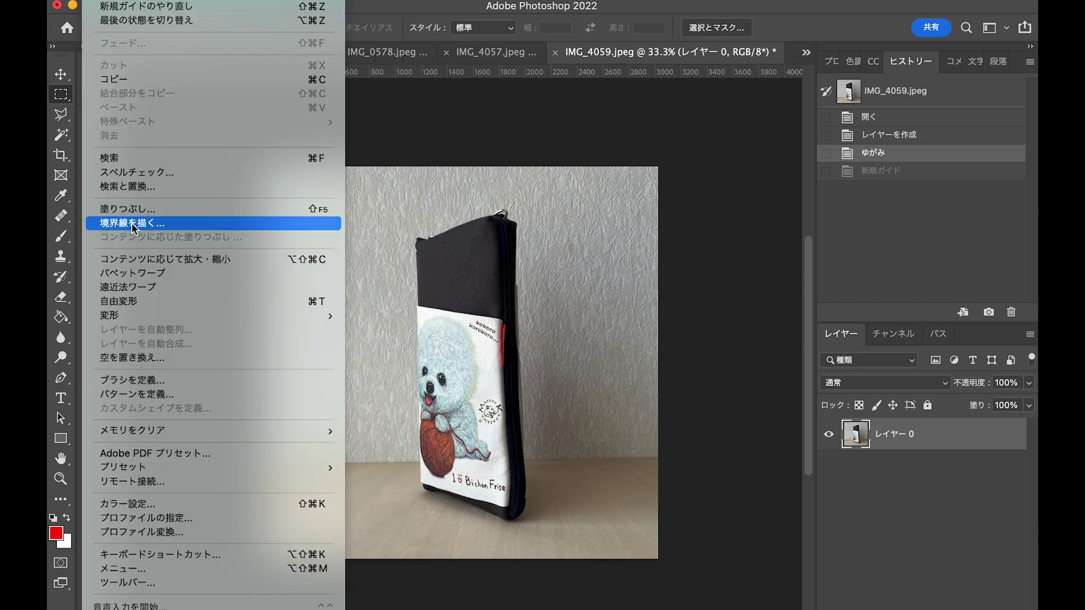
Distort the photo by pulling its upper-right corner outward, align the pouch's right edge to a temporary vertical guide, and remove the guide
{"action": "mouse_move", "coordinate": [283, 315]}
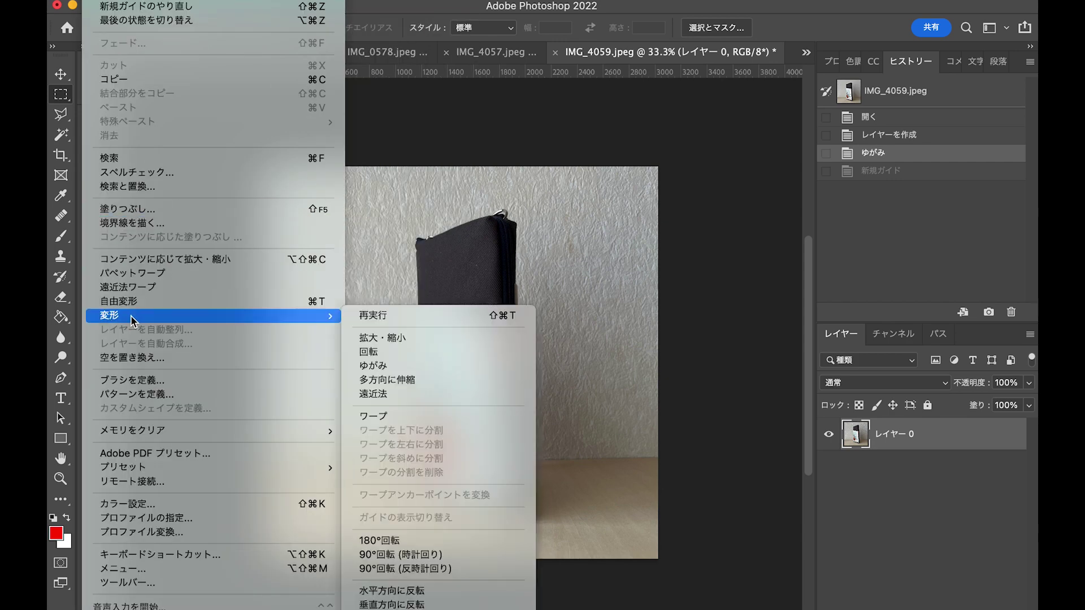
{"action": "left_click", "coordinate": [391, 381]}
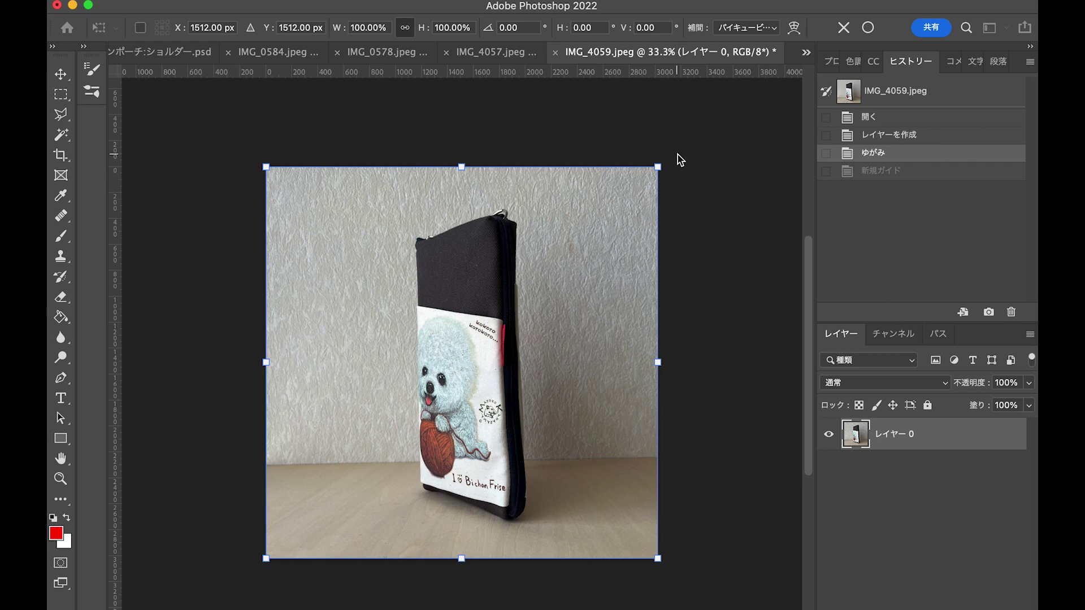
{"action": "left_click_drag", "start_coordinate": [664, 167], "coordinate": [674, 165]}
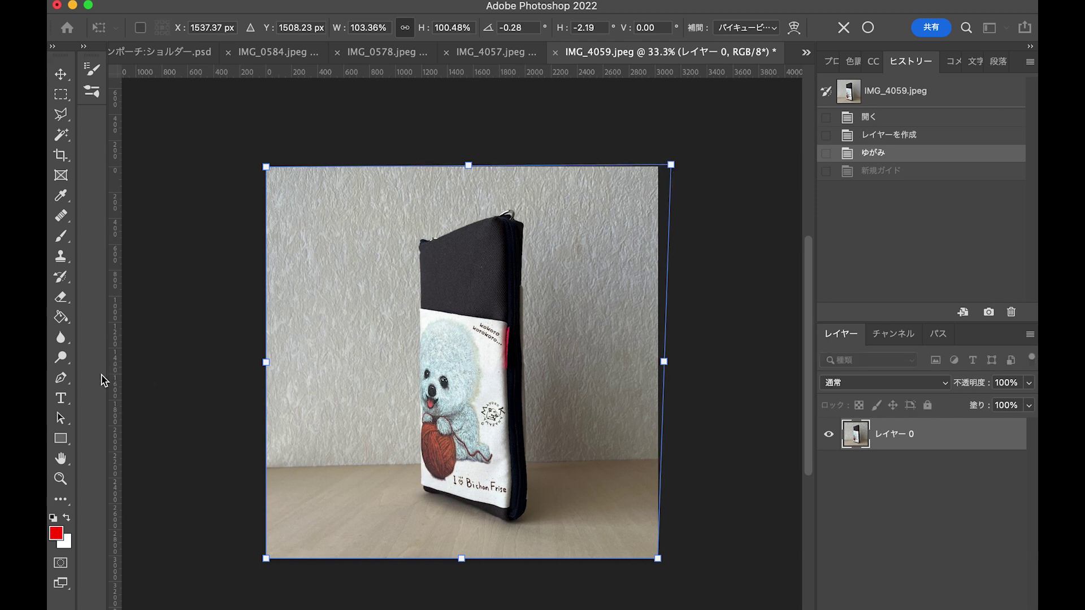
{"action": "left_click_drag", "start_coordinate": [116, 389], "coordinate": [527, 397]}
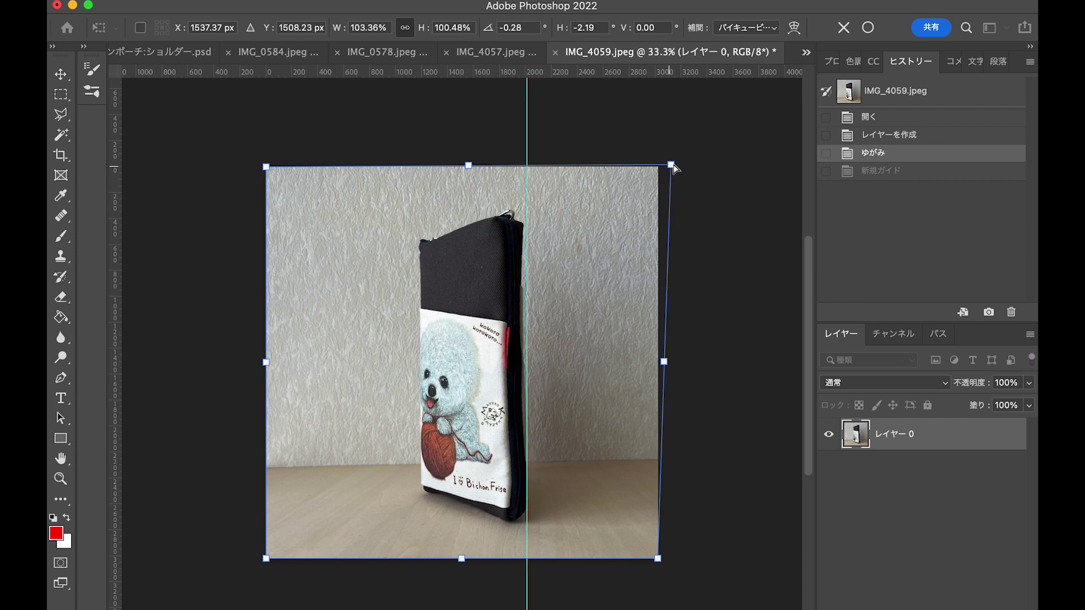
{"action": "left_click_drag", "start_coordinate": [675, 164], "coordinate": [680, 162]}
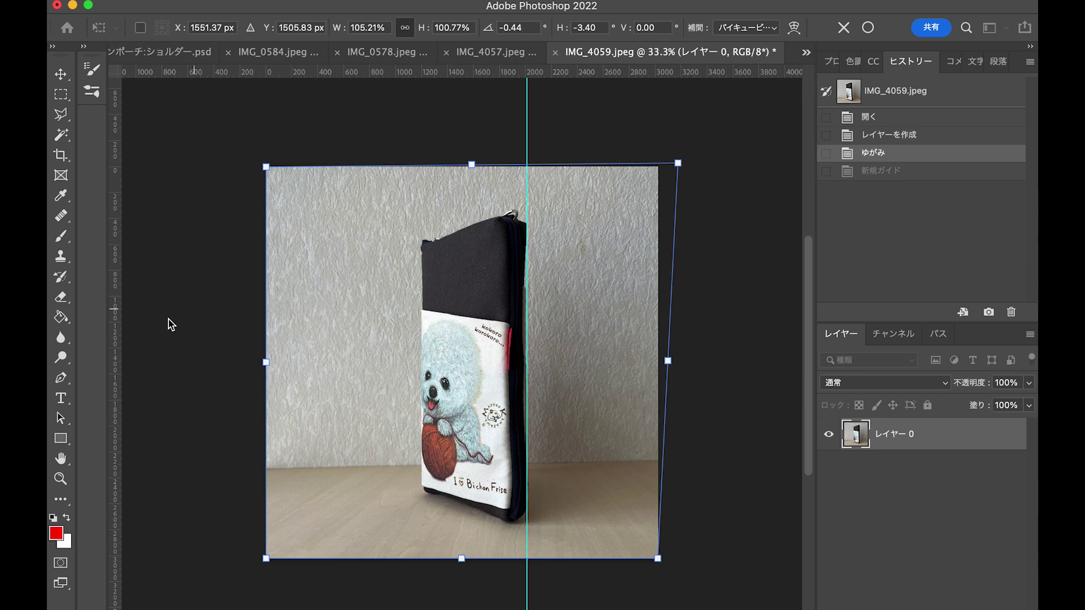
{"action": "left_click_drag", "start_coordinate": [115, 361], "coordinate": [115, 328]}
{"action": "key", "text": "Return"}
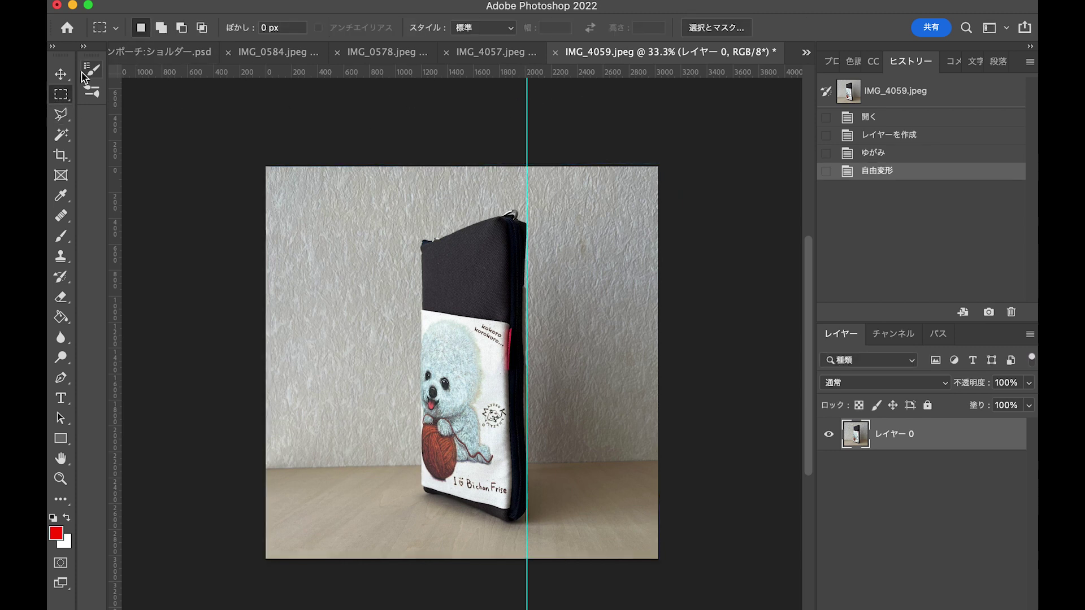
{"action": "left_click", "coordinate": [61, 74]}
{"action": "left_click_drag", "start_coordinate": [528, 126], "coordinate": [116, 144]}
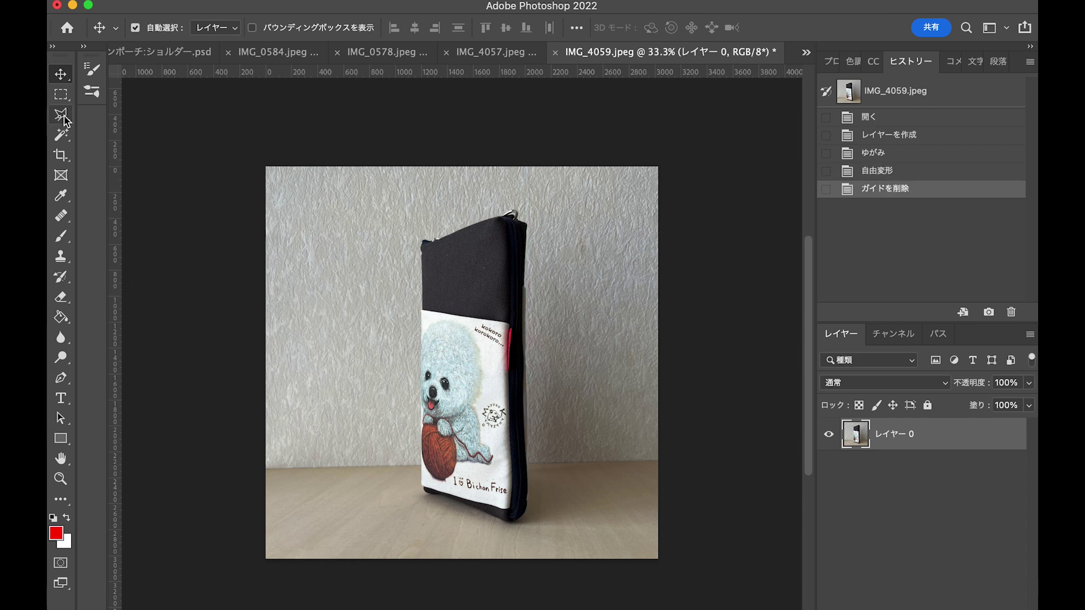
Outline the whole pouch corner by corner with a closed Polygonal Lasso selection
{"action": "left_click", "coordinate": [61, 115]}
{"action": "left_click", "coordinate": [423, 246]}
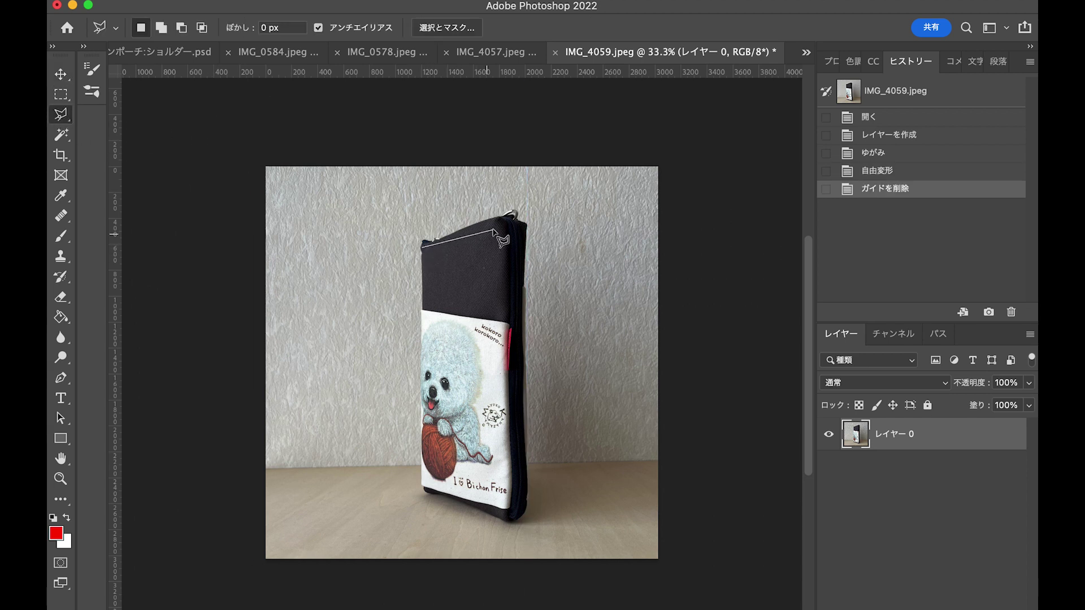
{"action": "left_click", "coordinate": [513, 219]}
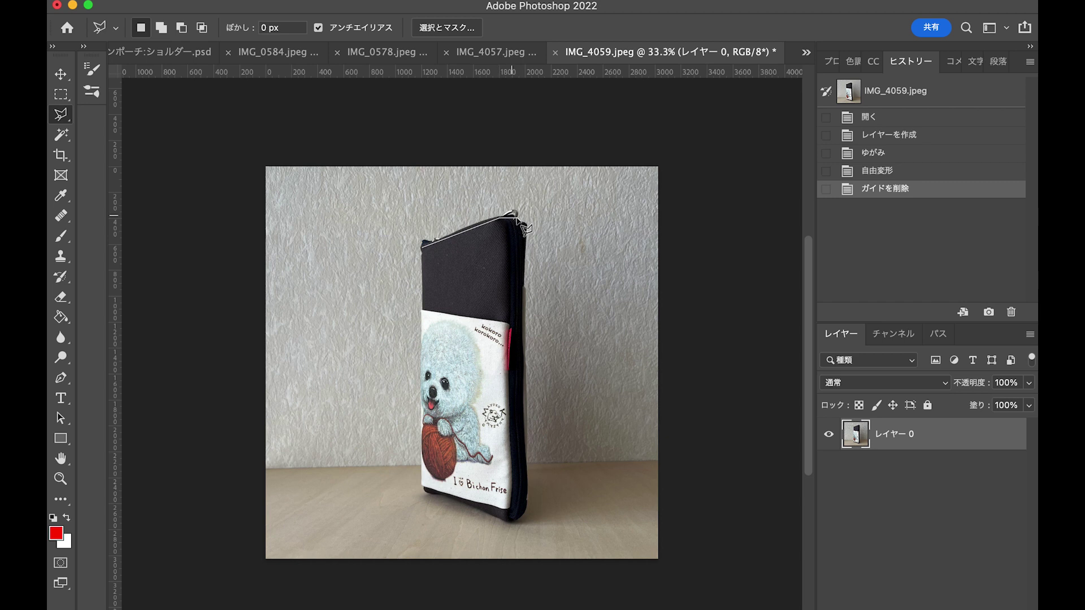
{"action": "left_click", "coordinate": [524, 225]}
{"action": "left_click", "coordinate": [525, 515]}
{"action": "left_click", "coordinate": [425, 490]}
{"action": "left_click", "coordinate": [423, 242]}
Feather the pouch selection by 50 pixels
{"action": "left_click", "coordinate": [275, 1]}
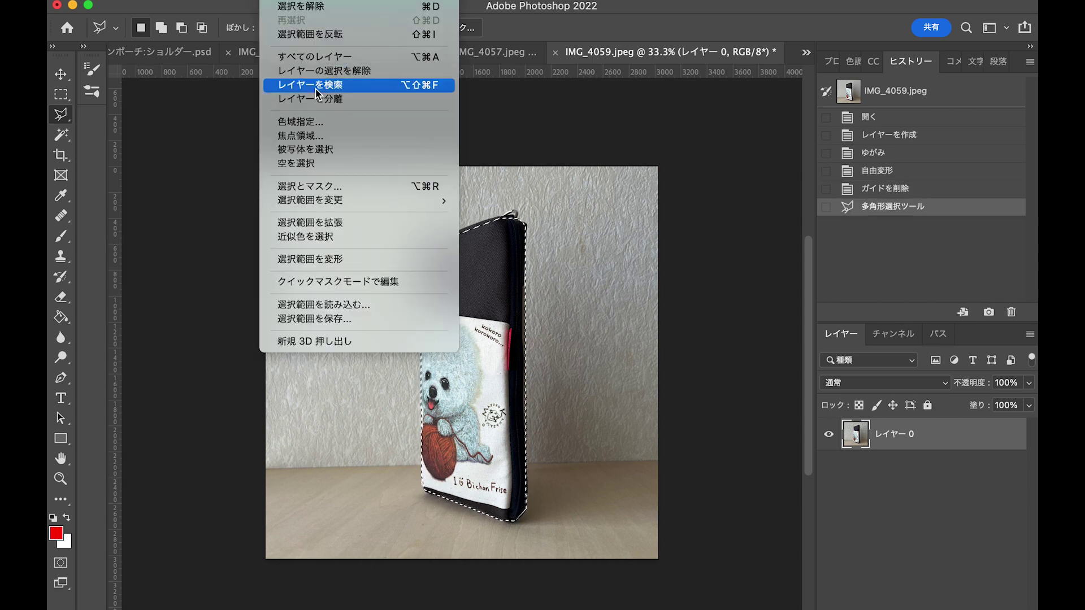
{"action": "mouse_move", "coordinate": [331, 201]}
{"action": "left_click", "coordinate": [510, 255]}
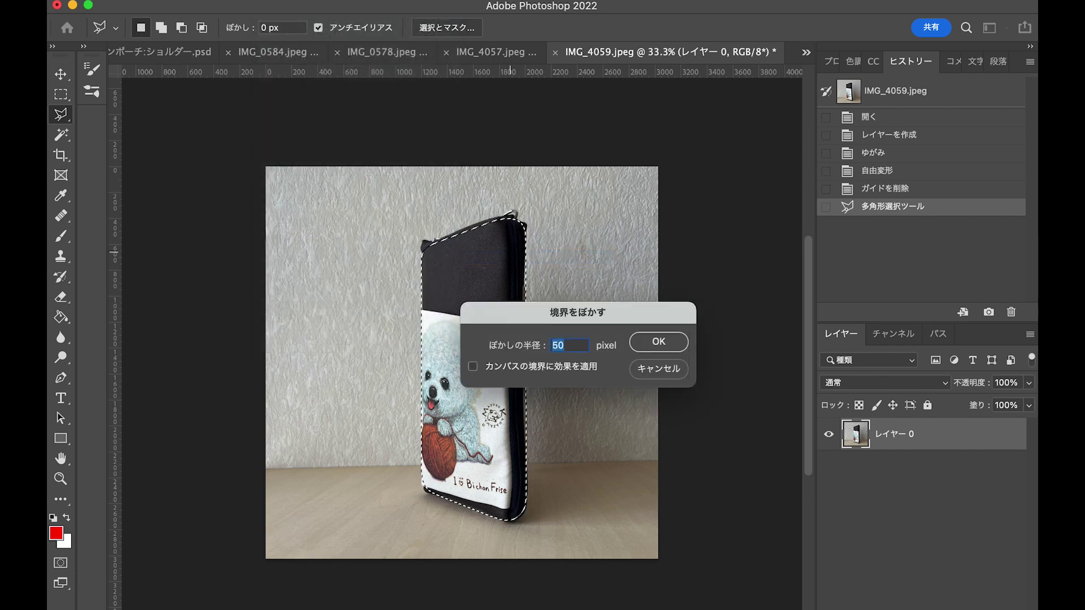
{"action": "key", "text": "Return"}
Invert the selection to cover the background and brighten it using Levels with midtones 2.55 and white input 226, keeping the selection active
{"action": "left_click", "coordinate": [274, 1]}
{"action": "left_click", "coordinate": [304, 35]}
{"action": "key", "text": "super+l"}
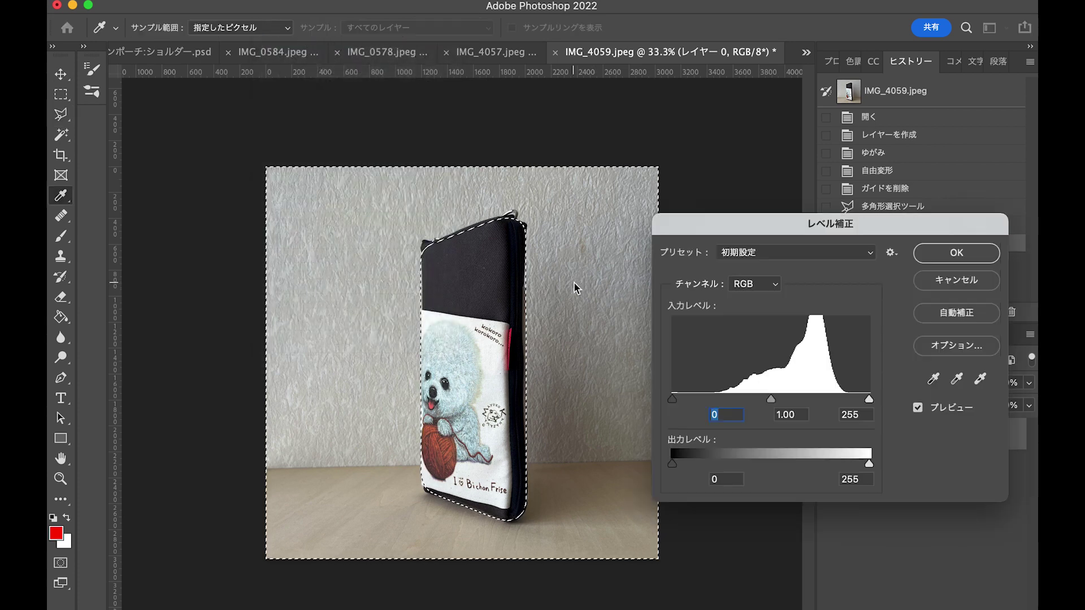
{"action": "left_click_drag", "start_coordinate": [870, 403], "coordinate": [846, 402]}
{"action": "left_click_drag", "start_coordinate": [759, 400], "coordinate": [703, 400]}
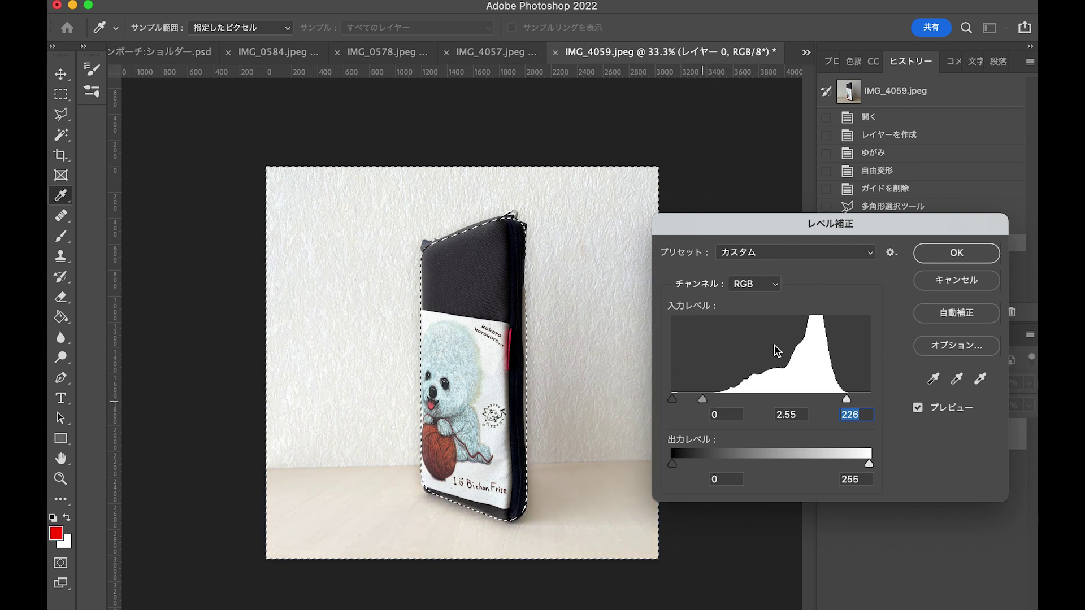
{"action": "left_click", "coordinate": [956, 254]}
{"action": "key", "text": "super+d"}
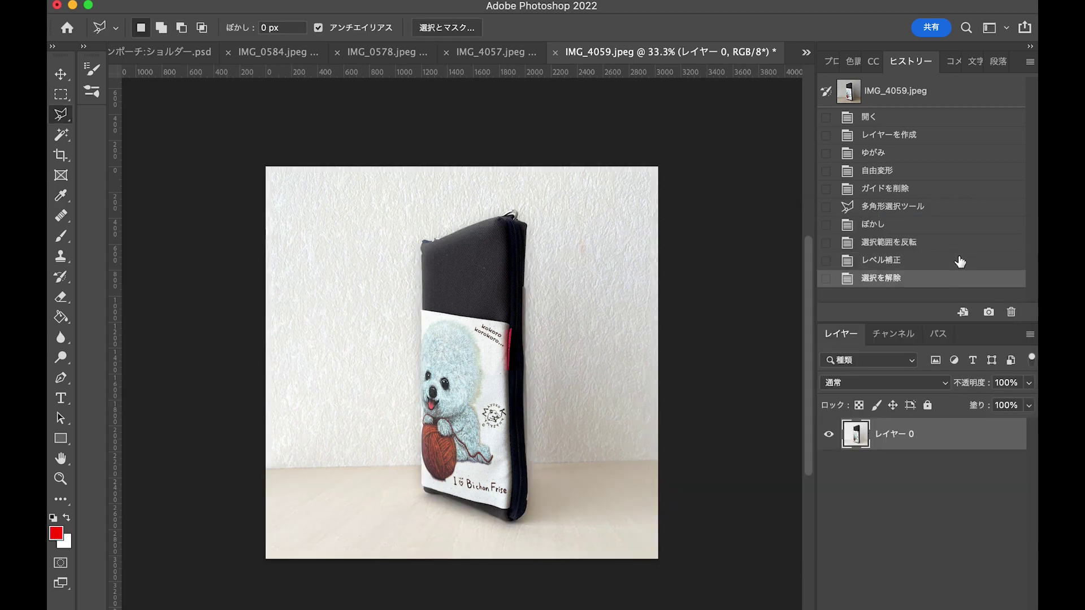
{"action": "key", "text": "super+z"}
Invert the selection back to the pouch and brighten it using Levels with midtones 1.2 and white input 237
{"action": "left_click", "coordinate": [300, 0]}
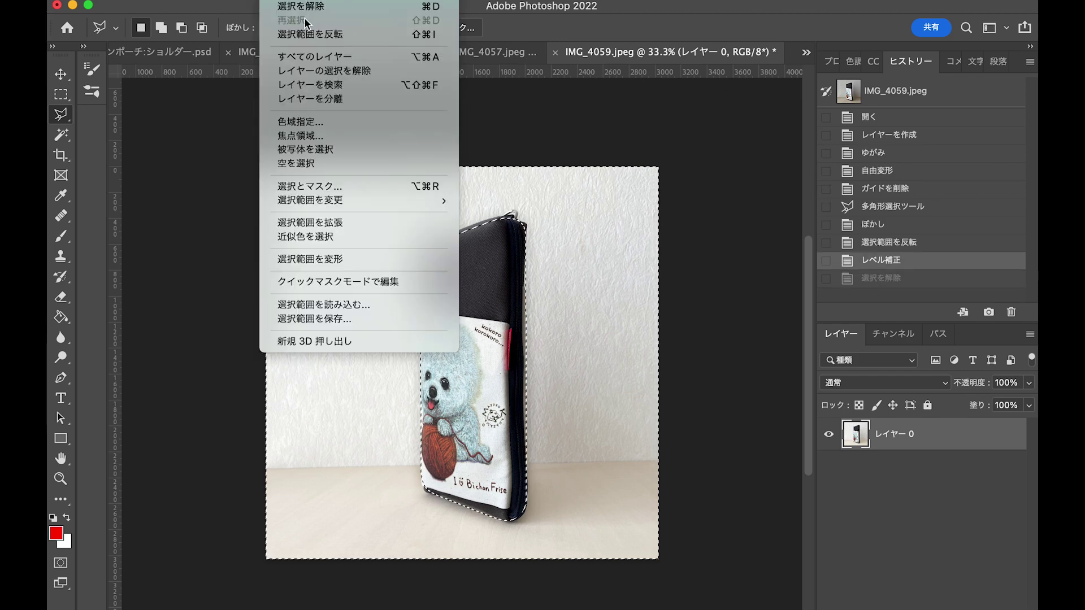
{"action": "left_click", "coordinate": [306, 38]}
{"action": "key", "text": "super+l"}
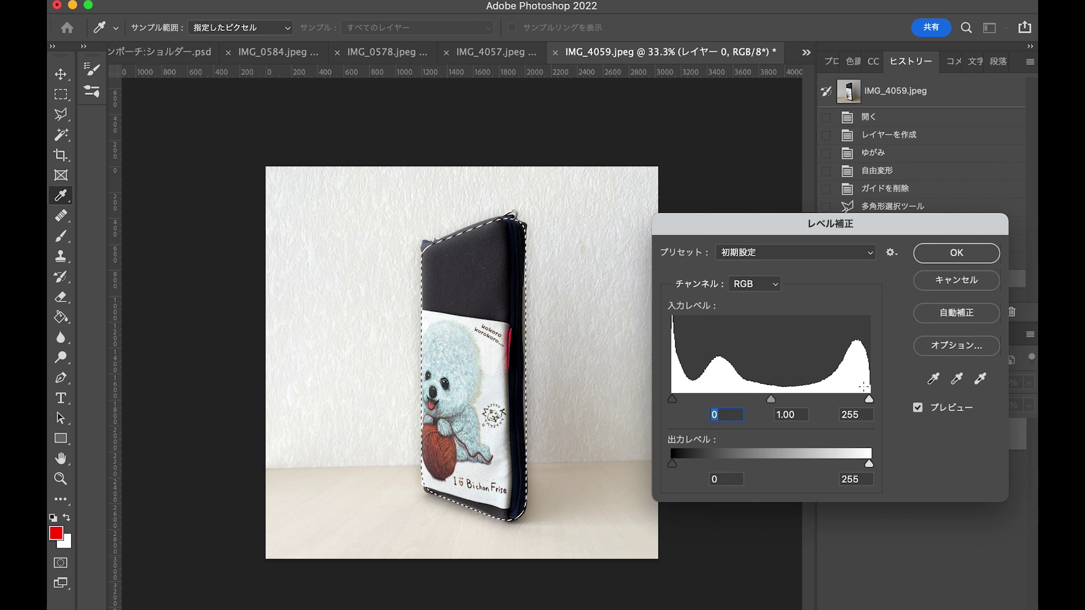
{"action": "left_click_drag", "start_coordinate": [771, 399], "coordinate": [761, 404]}
{"action": "left_click_drag", "start_coordinate": [866, 402], "coordinate": [858, 402]}
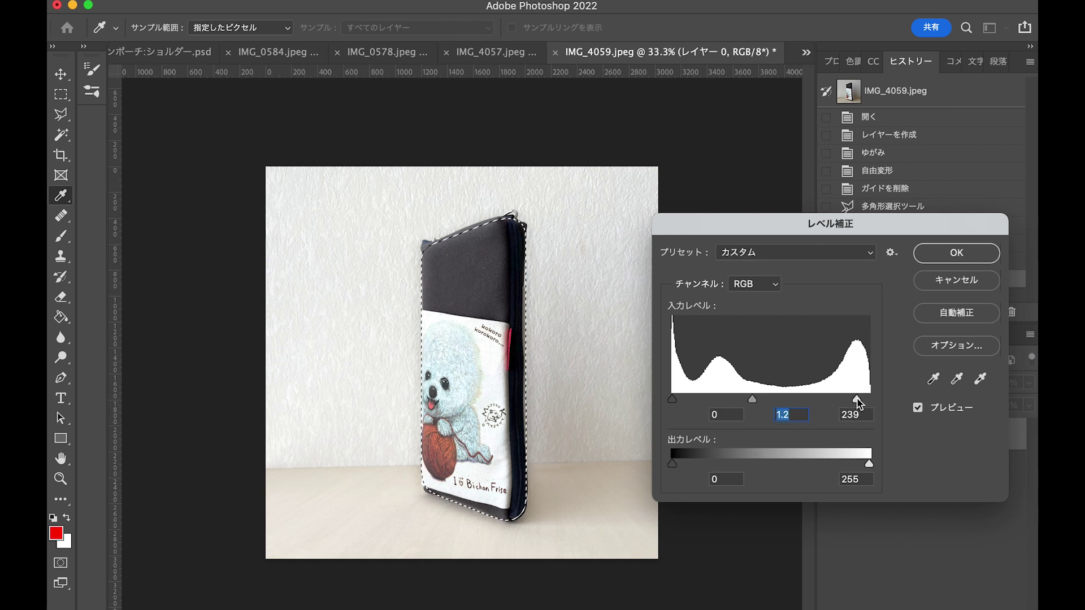
{"action": "left_click_drag", "start_coordinate": [752, 400], "coordinate": [753, 402]}
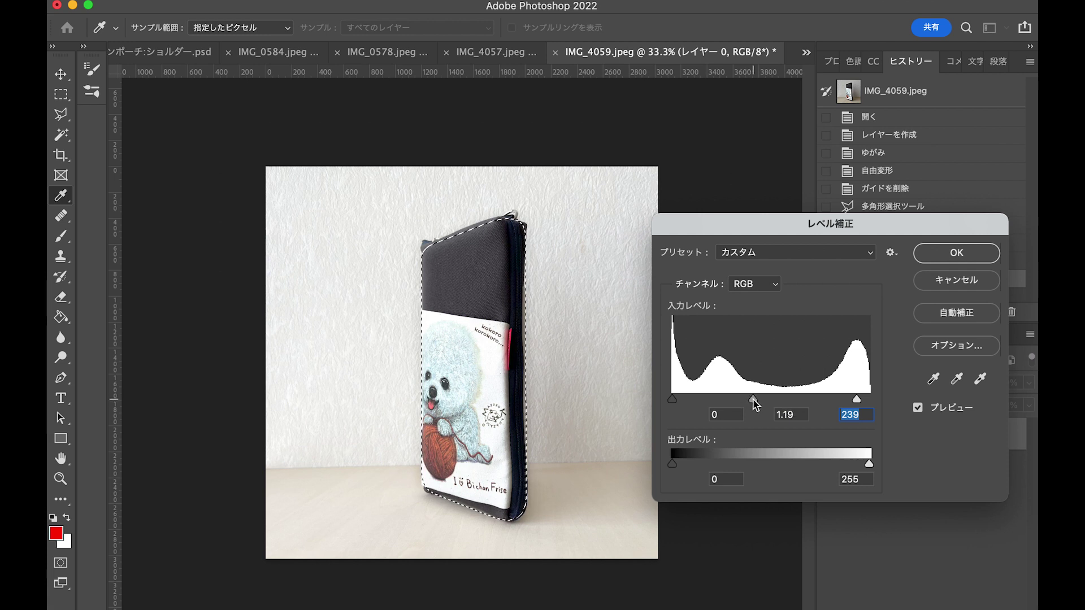
{"action": "left_click_drag", "start_coordinate": [856, 400], "coordinate": [857, 402]}
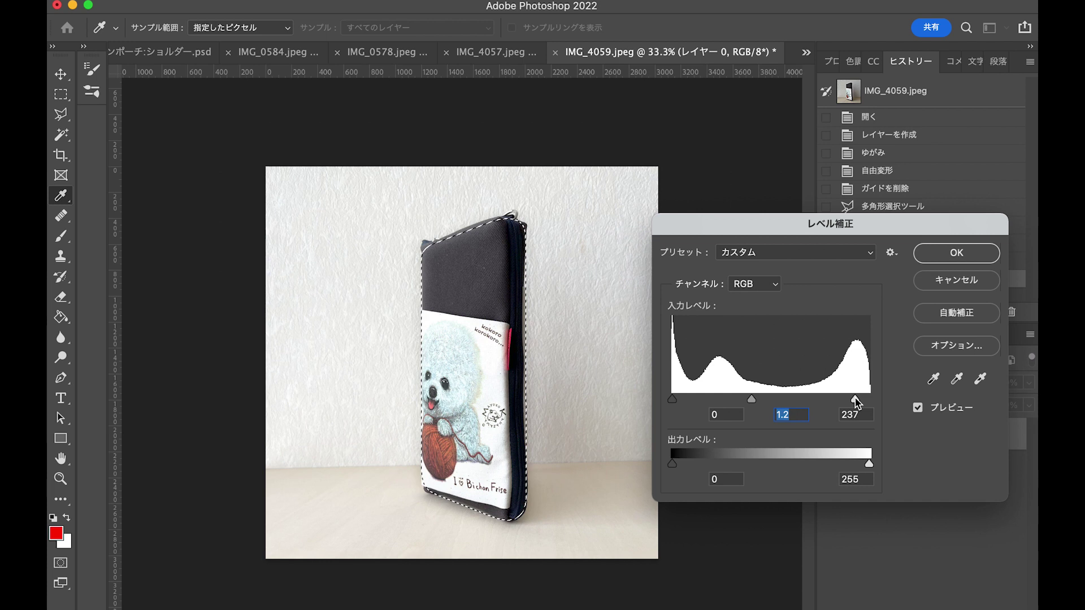
{"action": "left_click", "coordinate": [936, 259]}
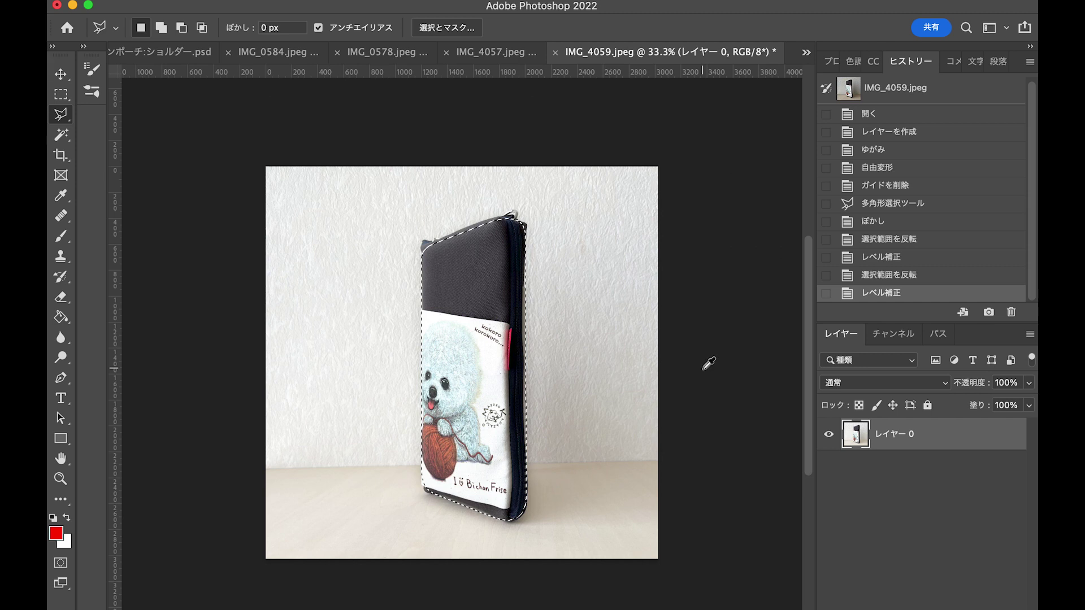
Deepen the pouch's shadows using Levels with black input 8, and deselect
{"action": "key", "text": "super+l"}
{"action": "left_click_drag", "start_coordinate": [673, 403], "coordinate": [678, 400]}
{"action": "left_click", "coordinate": [969, 252]}
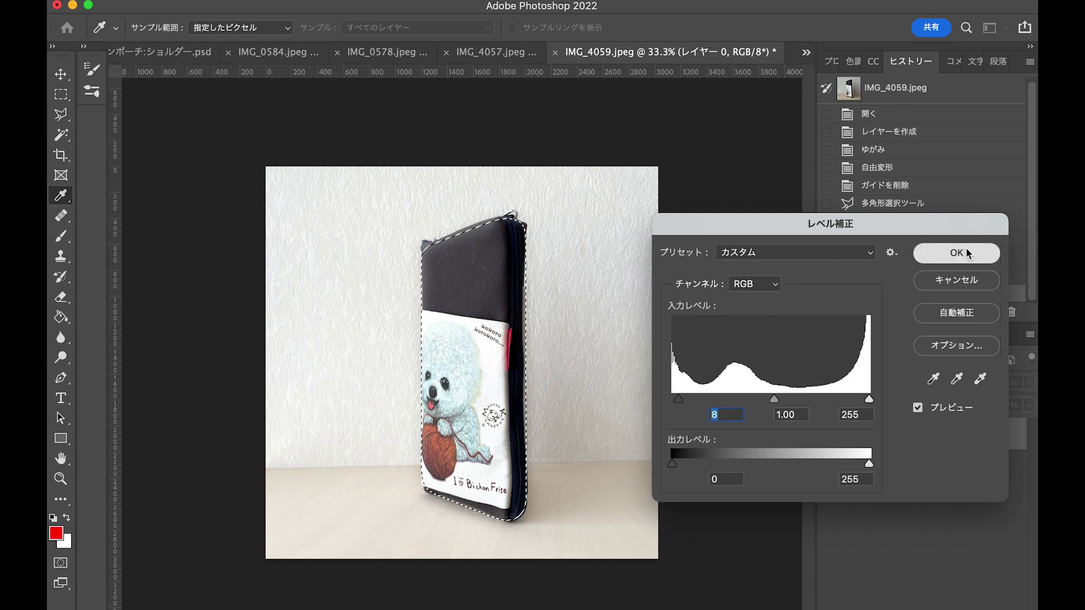
{"action": "key", "text": "super+d"}
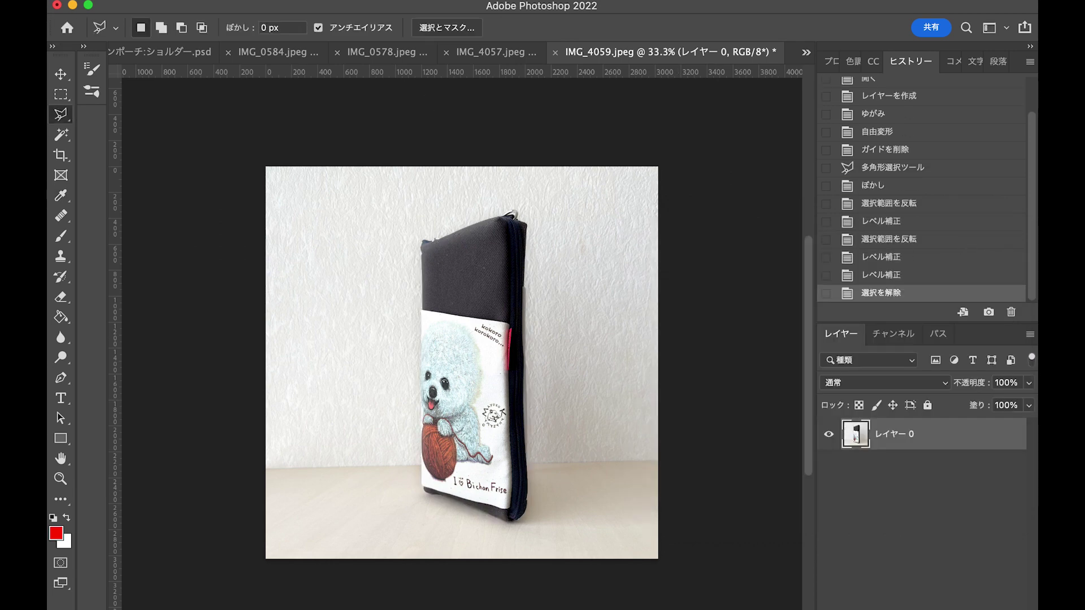
Raise the whole photo's vibrance to +82
{"action": "left_click", "coordinate": [141, 1]}
{"action": "mouse_move", "coordinate": [150, 16]}
{"action": "left_click", "coordinate": [399, 78]}
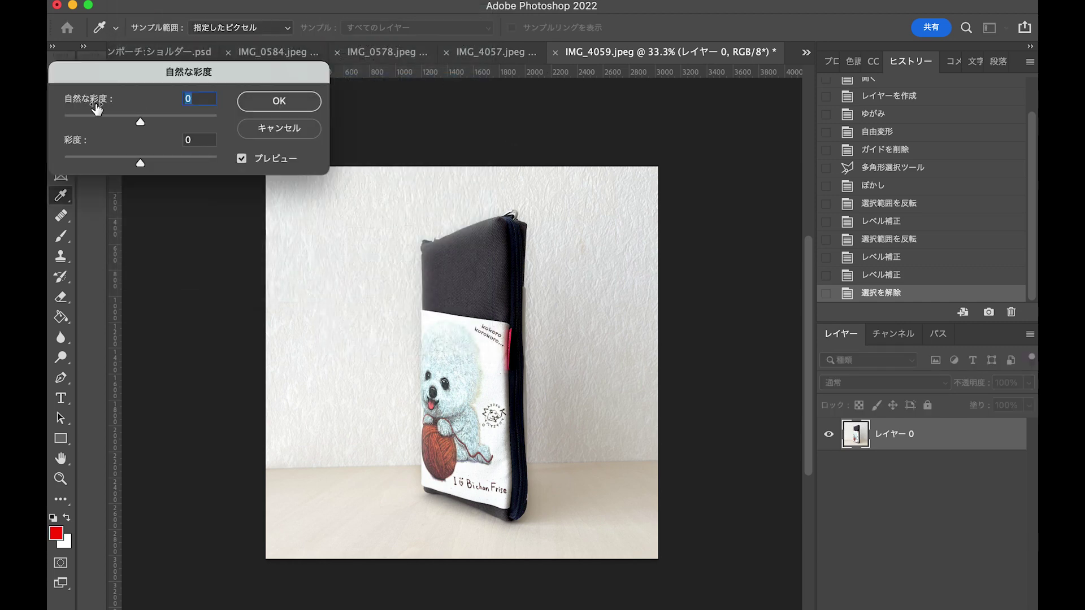
{"action": "left_click_drag", "start_coordinate": [144, 128], "coordinate": [209, 133]}
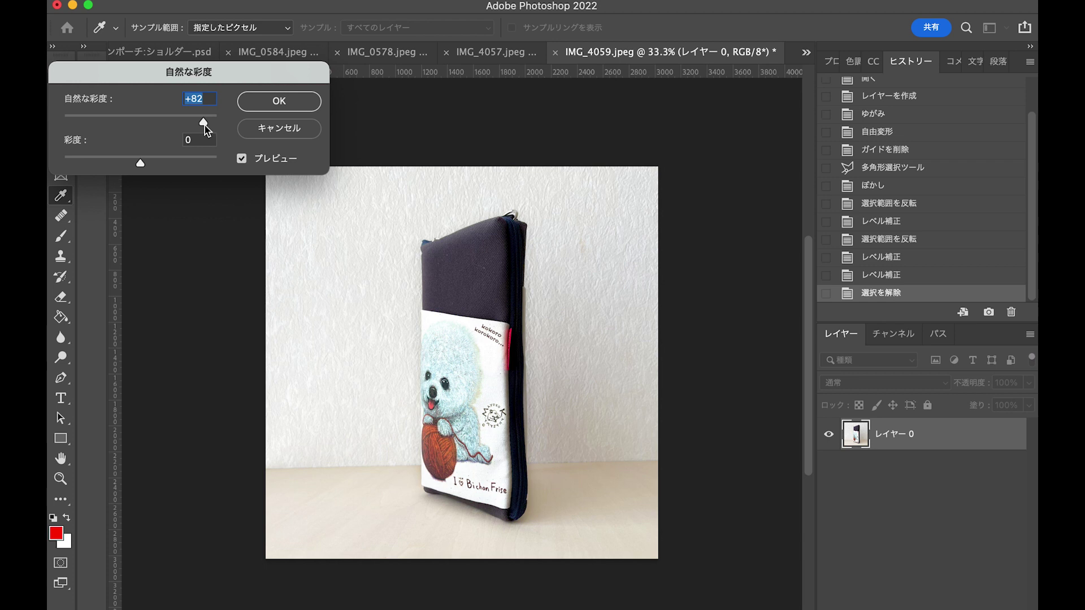
{"action": "left_click", "coordinate": [280, 105]}
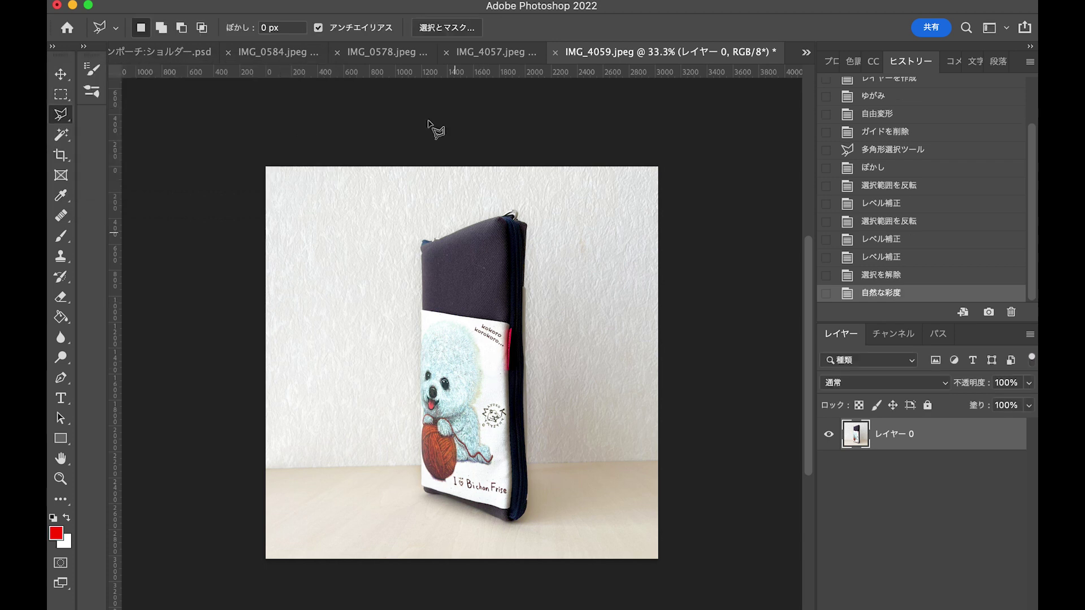
Place a horizontal guide near the wall-table line and distort the photo by pulling its lower-right corner slightly down and outward
{"action": "left_click_drag", "start_coordinate": [409, 75], "coordinate": [433, 460]}
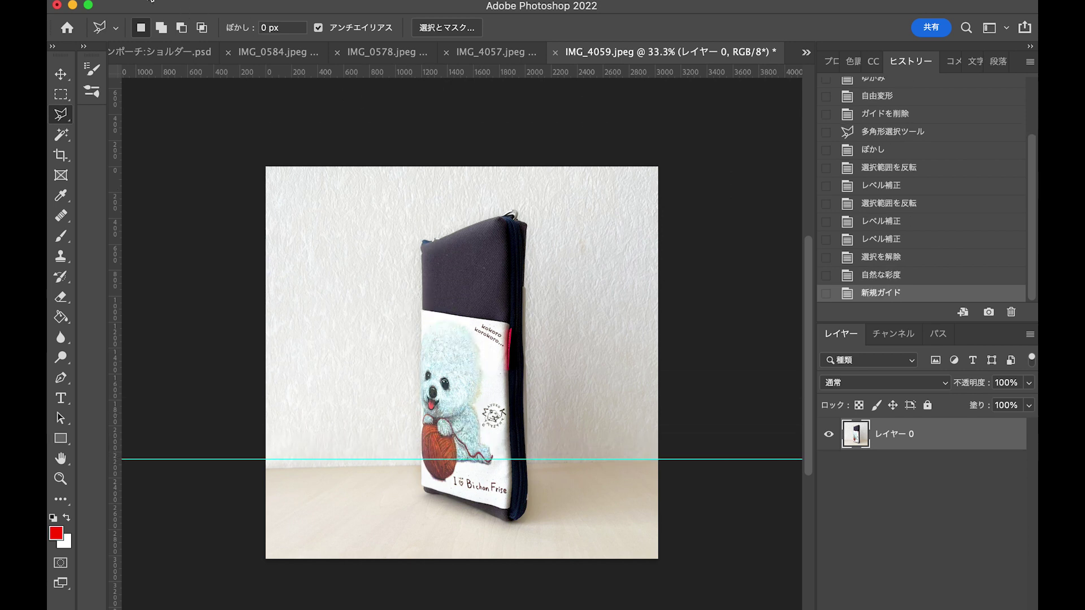
{"action": "mouse_move", "coordinate": [169, 316]}
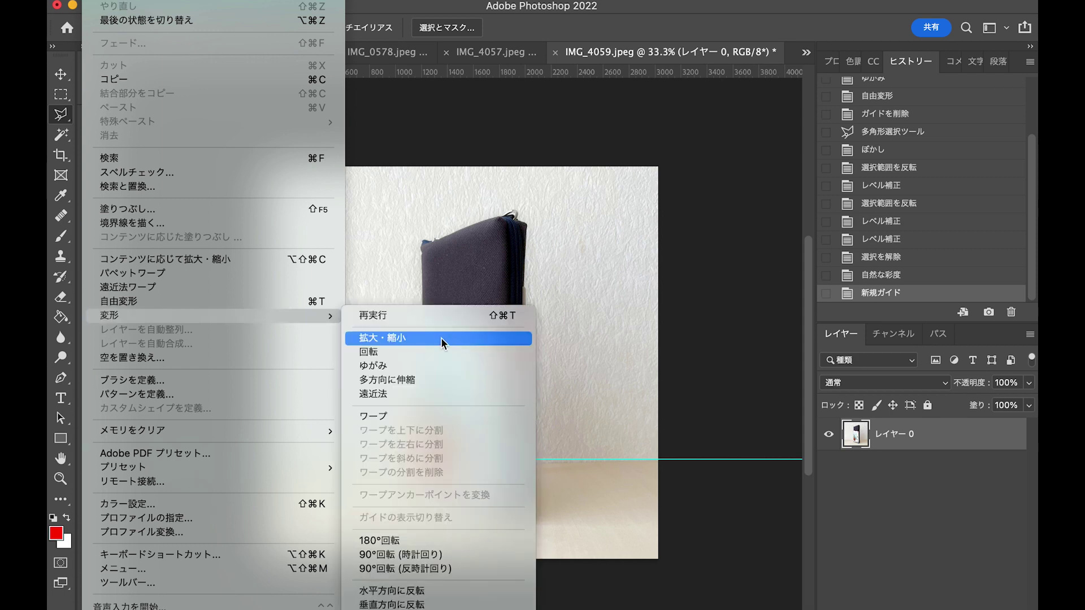
{"action": "left_click", "coordinate": [428, 354]}
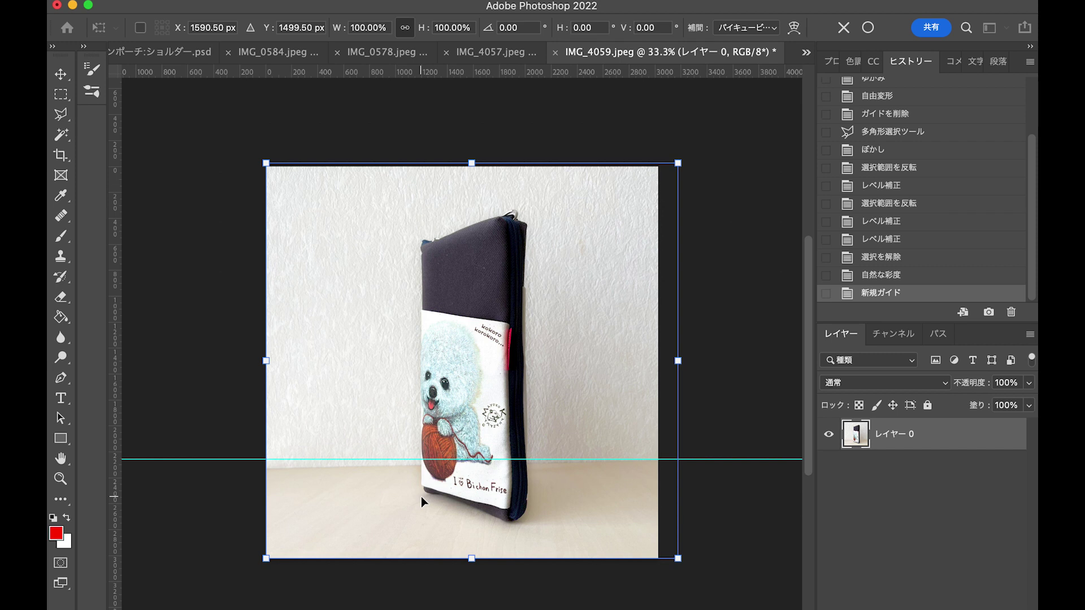
{"action": "left_click_drag", "start_coordinate": [683, 564], "coordinate": [684, 572]}
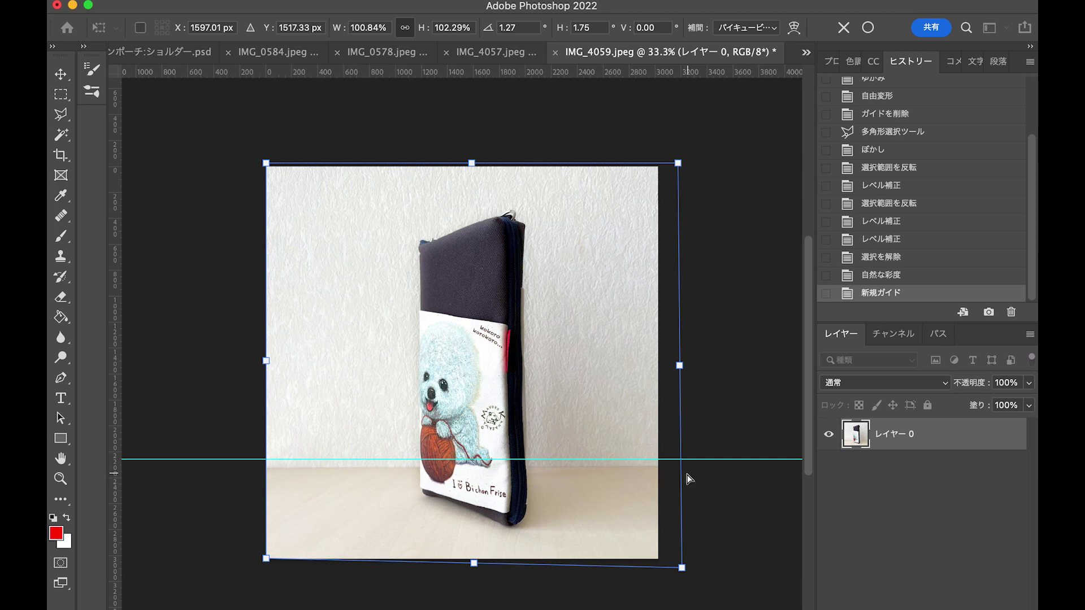
Check the pouch's right edge against a vertical guide, apply the distortion, and remove both guides
{"action": "left_click_drag", "start_coordinate": [115, 402], "coordinate": [528, 414]}
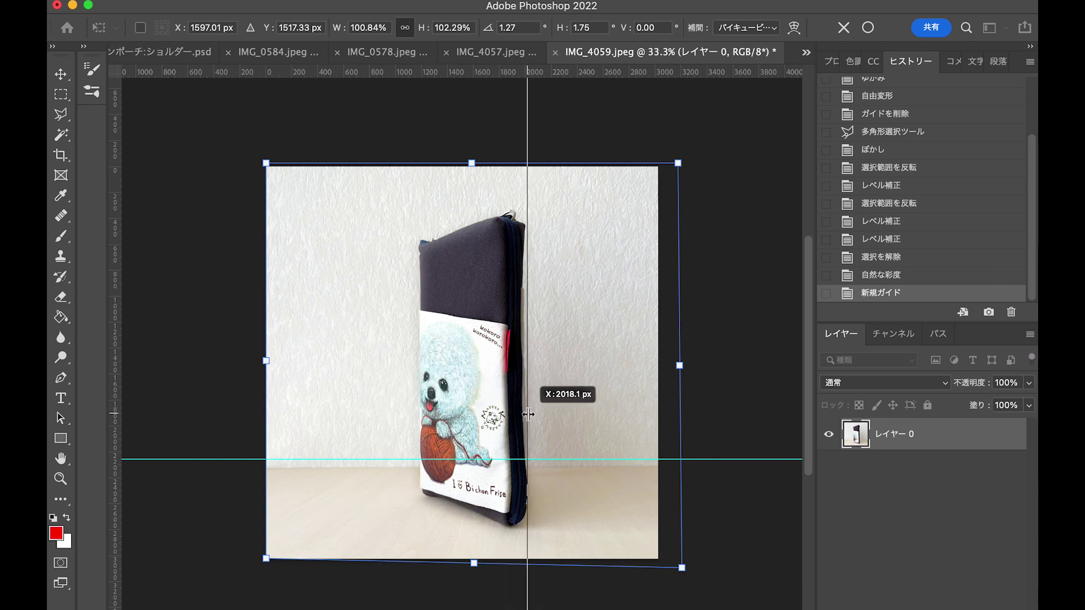
{"action": "left_click_drag", "start_coordinate": [528, 414], "coordinate": [527, 411]}
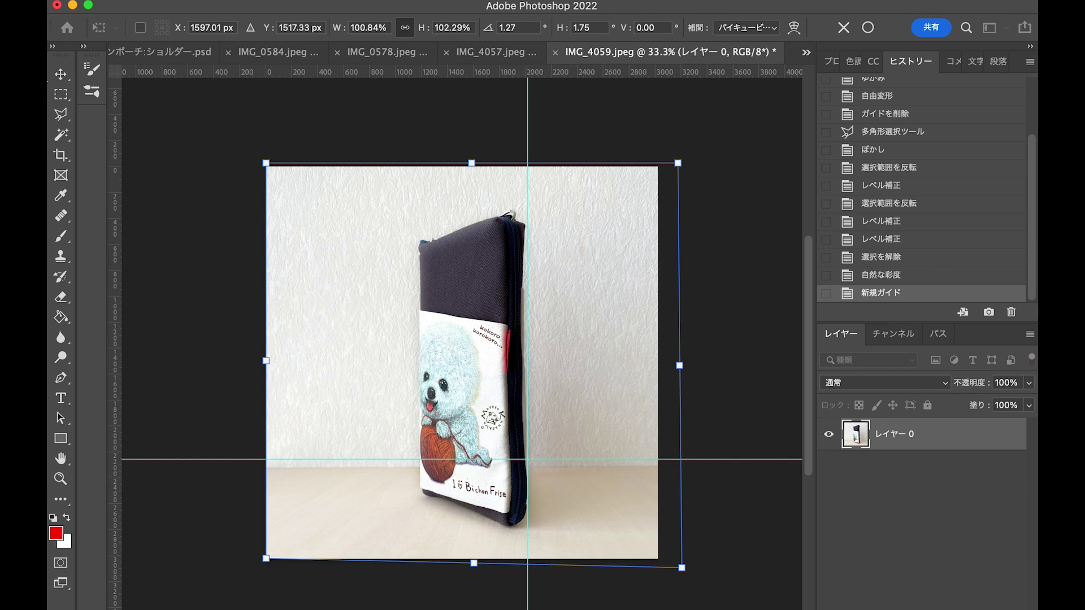
{"action": "key", "text": "Return"}
{"action": "left_click_drag", "start_coordinate": [527, 203], "coordinate": [113, 210]}
{"action": "left_click_drag", "start_coordinate": [194, 459], "coordinate": [228, 73]}
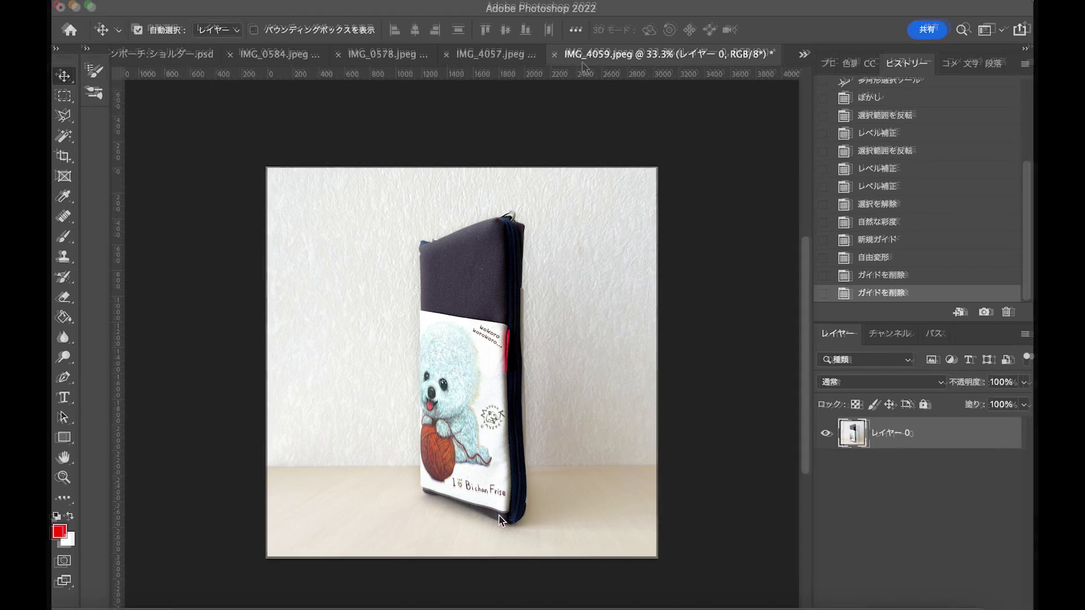
Compare the retouched photo with its originally opened history state, and return to the latest state
{"action": "scroll", "coordinate": [942, 181], "scroll_direction": "up", "scroll_amount": 5}
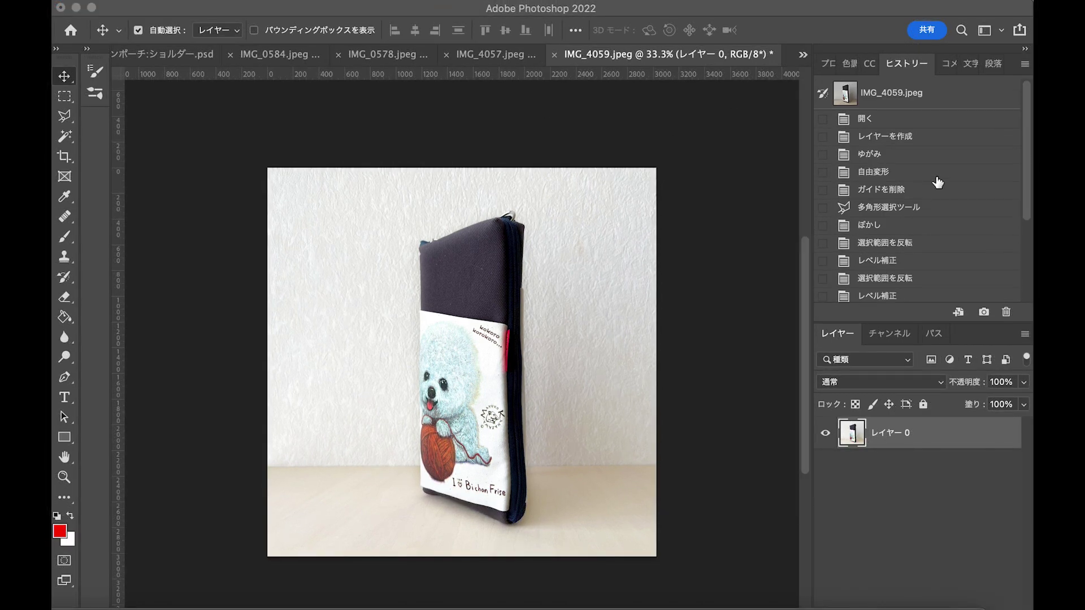
{"action": "left_click", "coordinate": [904, 121]}
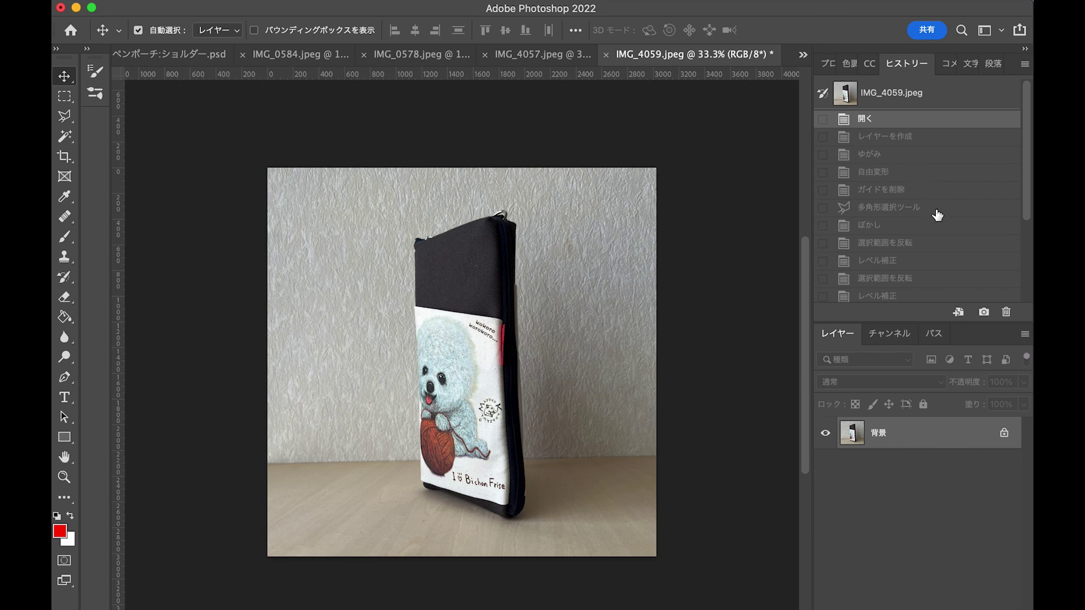
{"action": "scroll", "coordinate": [936, 218], "scroll_direction": "down", "scroll_amount": 5}
{"action": "left_click", "coordinate": [912, 294]}
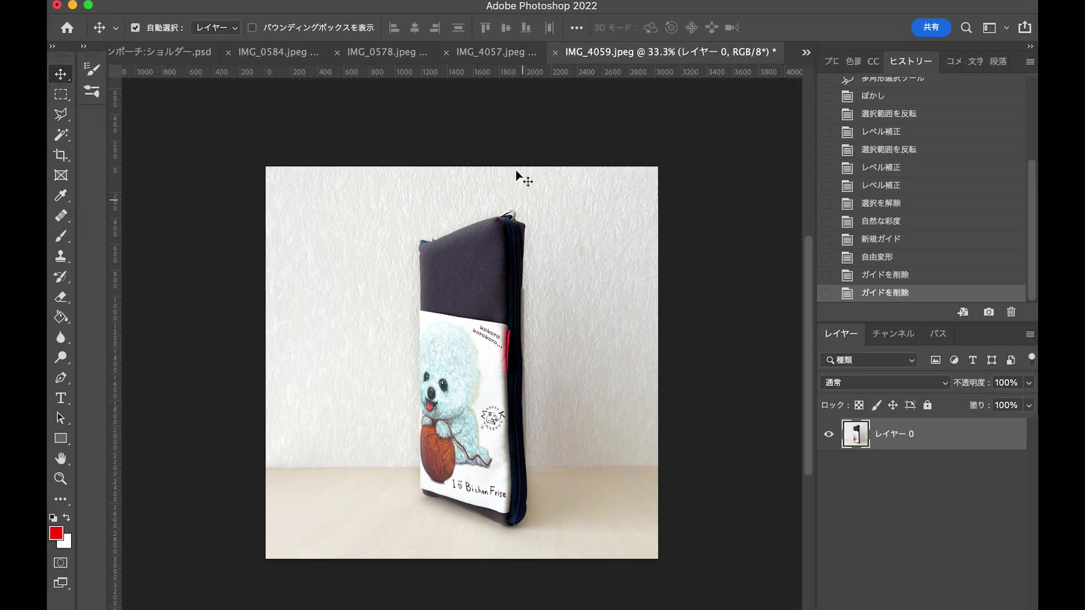
Review the other open product images, including IMG_0578.jpeg, IMG_0584.jpeg and ペンポーチ:ショルダー.psd
{"action": "left_click", "coordinate": [497, 52]}
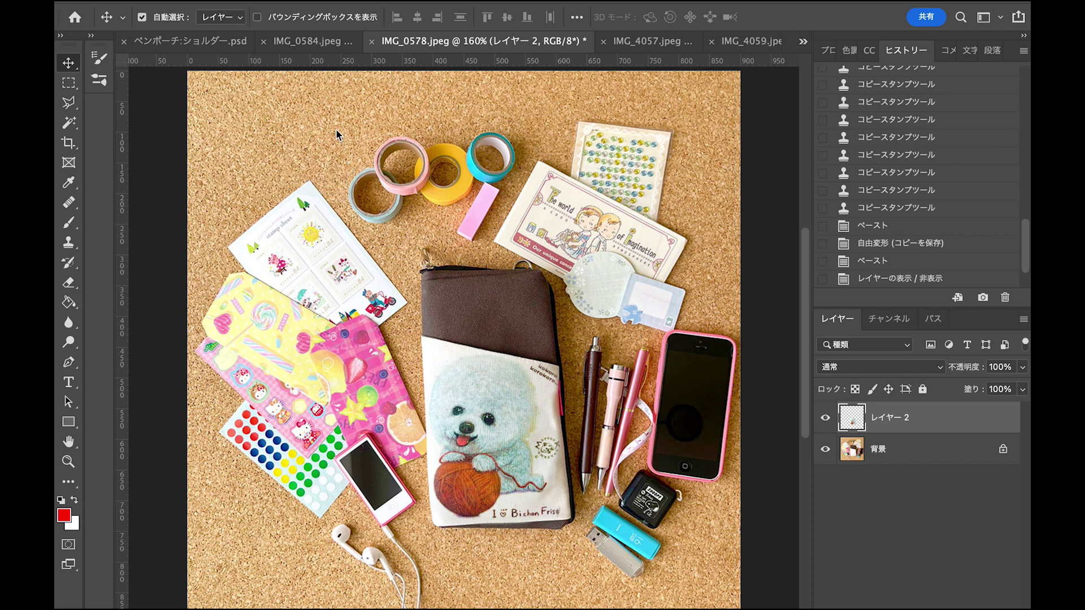
{"action": "left_click", "coordinate": [317, 43]}
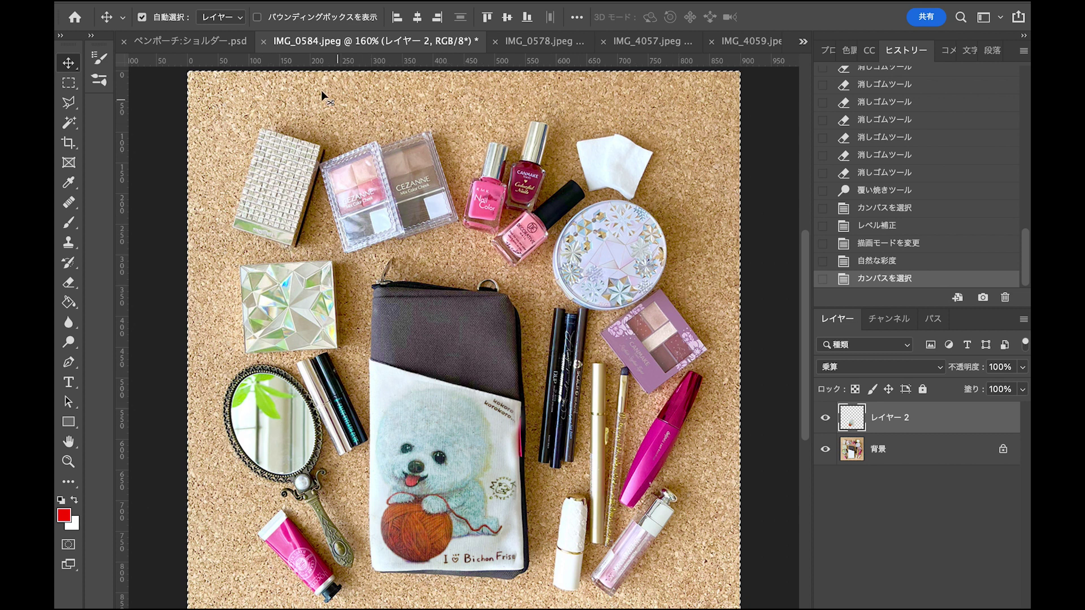
{"action": "left_click", "coordinate": [170, 44]}
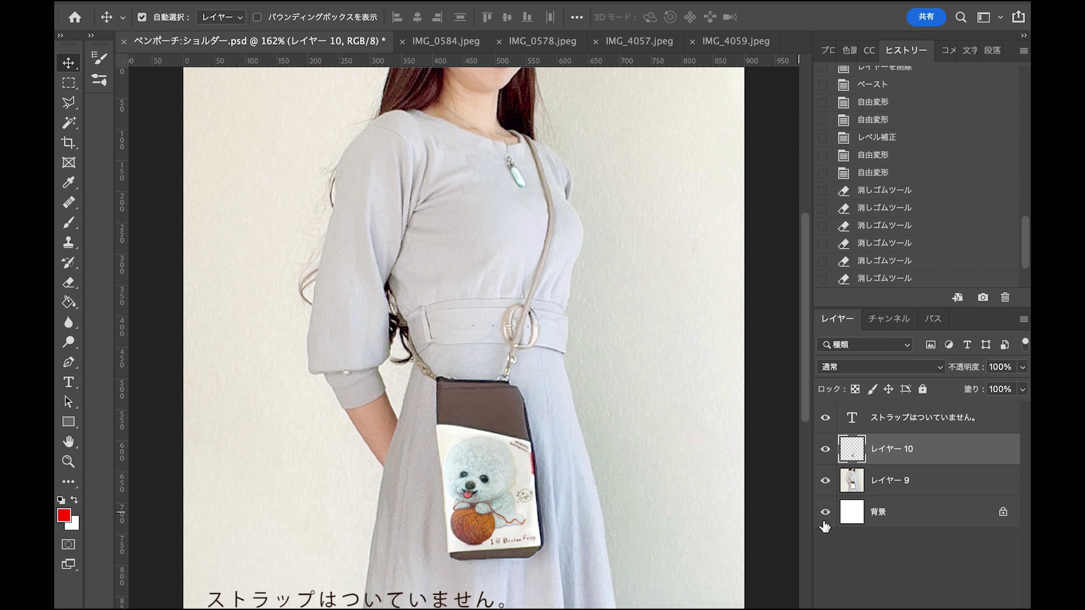
Toggle the text layer ストラップはついていません。 off and on to compare the image with and without the note, leaving it shown
{"action": "left_click", "coordinate": [826, 418]}
{"action": "left_click", "coordinate": [825, 419]}
{"action": "left_click", "coordinate": [825, 419]}
{"action": "left_click", "coordinate": [825, 419]}
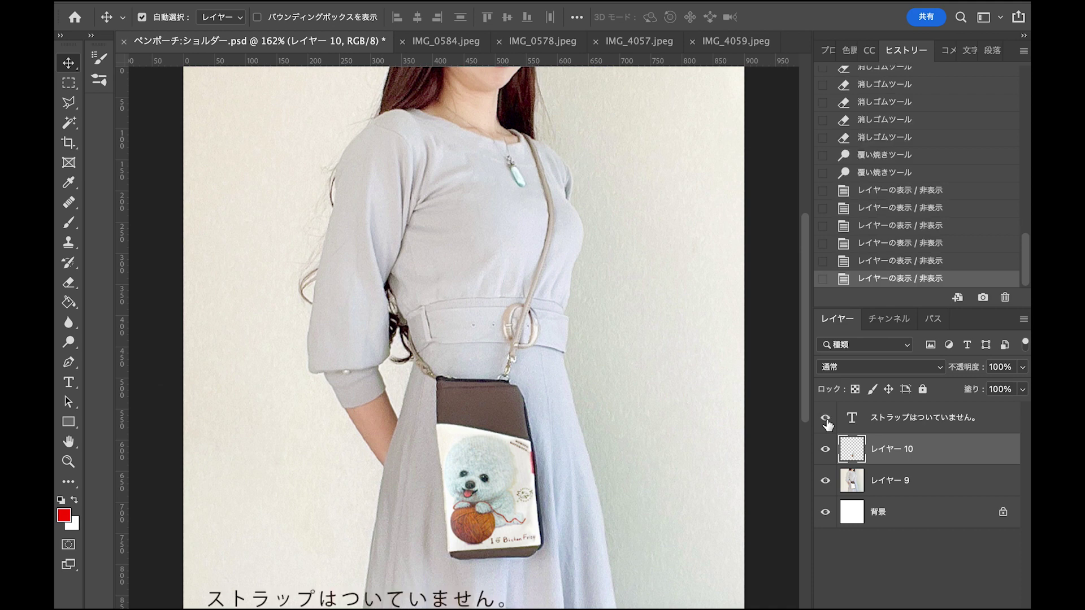